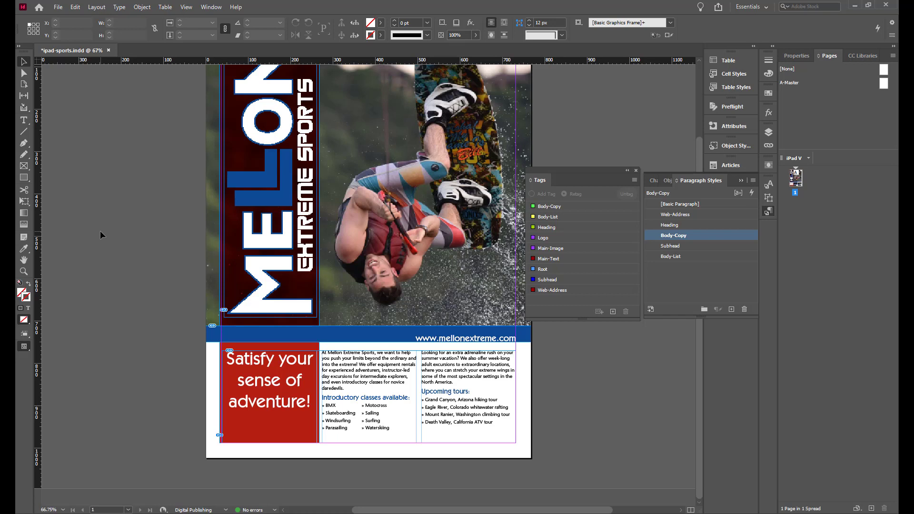
Step: Unlink the sports-flyer2.indd#<waterski.jpg> link of the main photo and save the document
{"action": "left_click", "coordinate": [470, 177]}
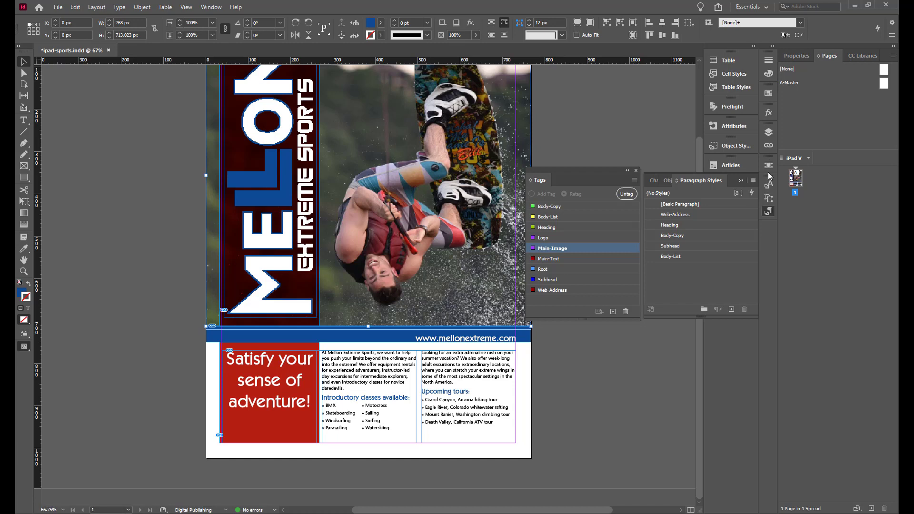
{"action": "left_click", "coordinate": [741, 181]}
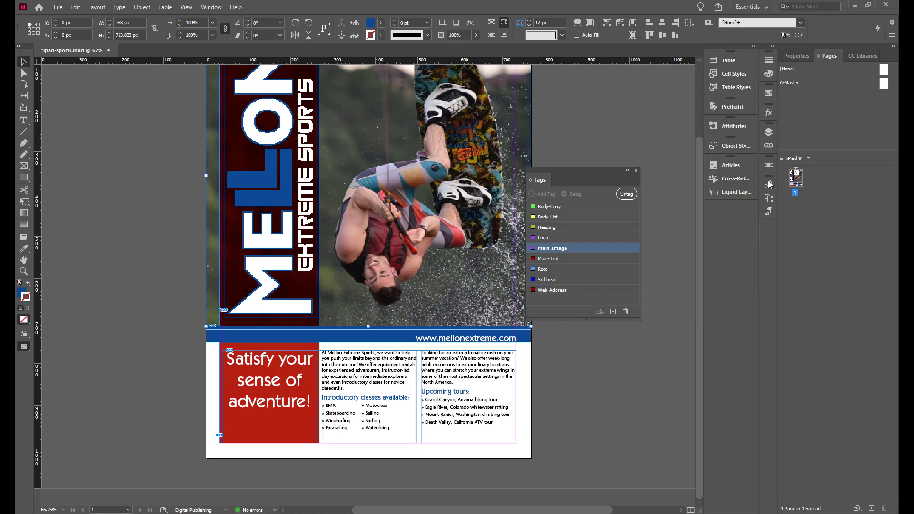
{"action": "left_click", "coordinate": [768, 146]}
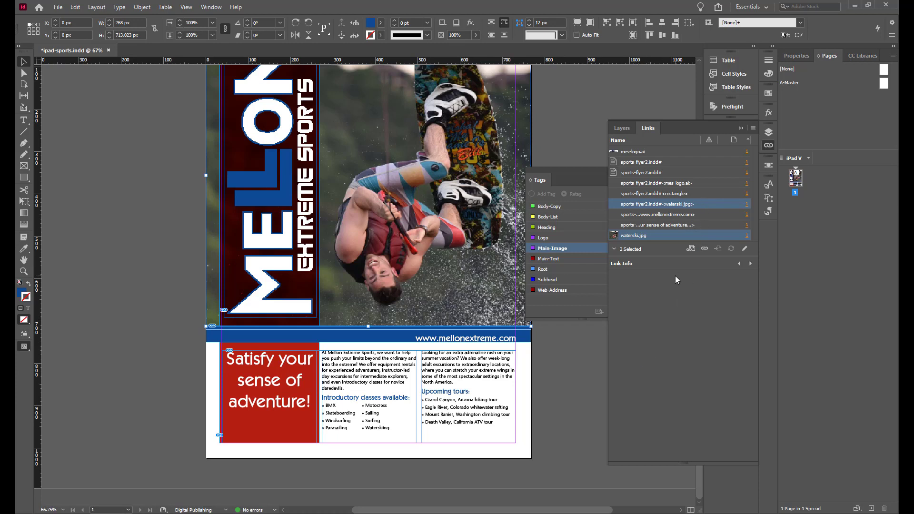
{"action": "left_click", "coordinate": [581, 349]}
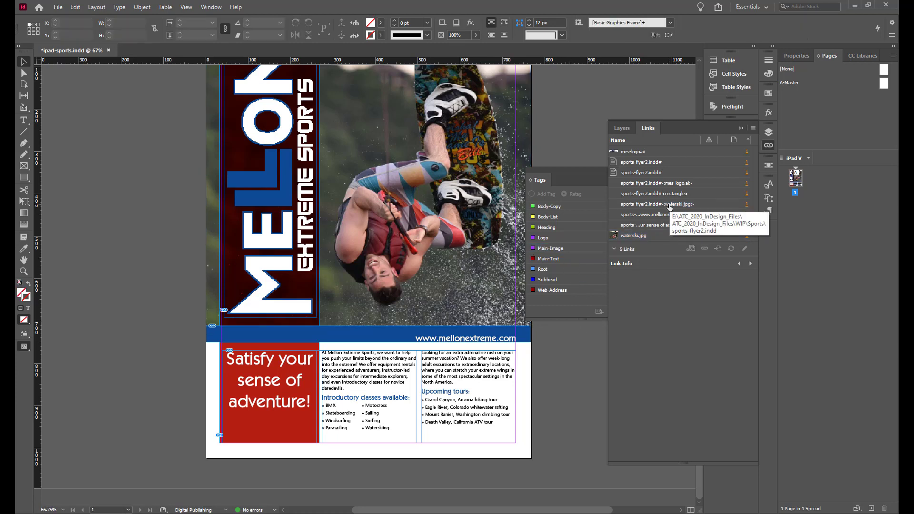
{"action": "left_click", "coordinate": [669, 205]}
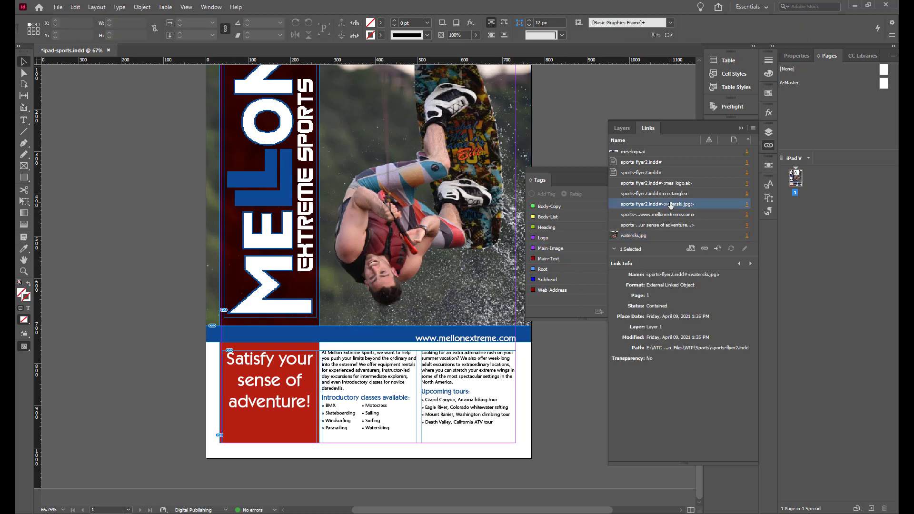
{"action": "right_click", "coordinate": [670, 205]}
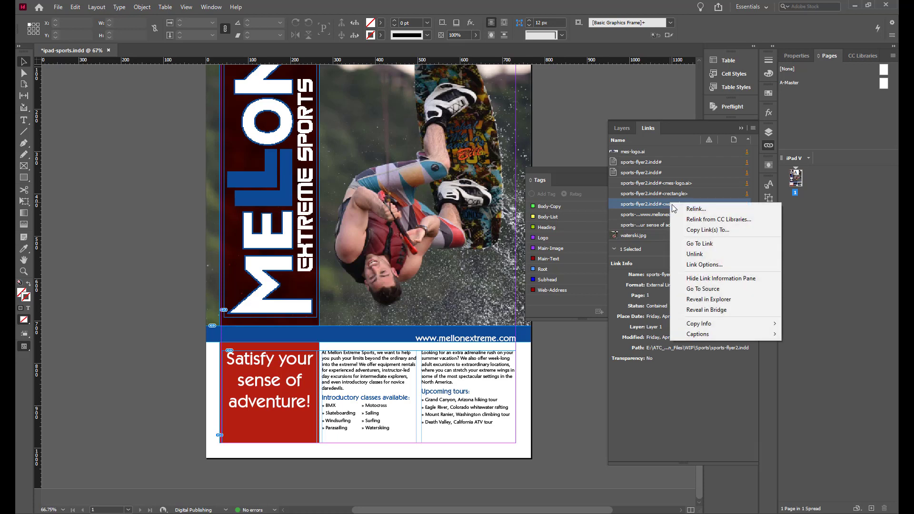
{"action": "left_click", "coordinate": [694, 254]}
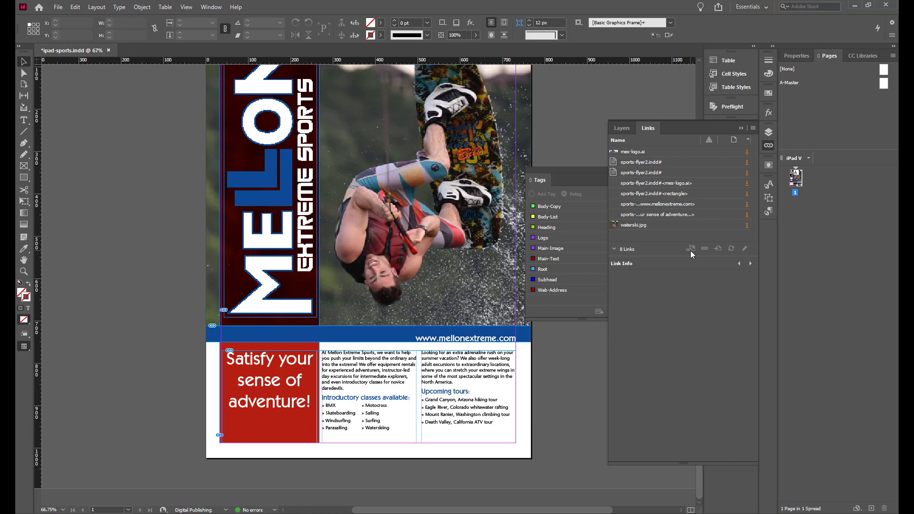
{"action": "left_click", "coordinate": [58, 7]}
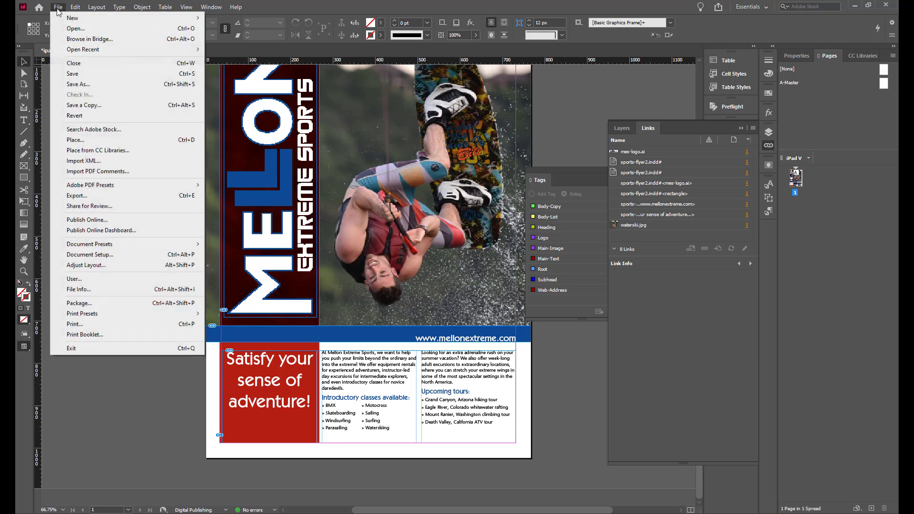
{"action": "left_click", "coordinate": [69, 74]}
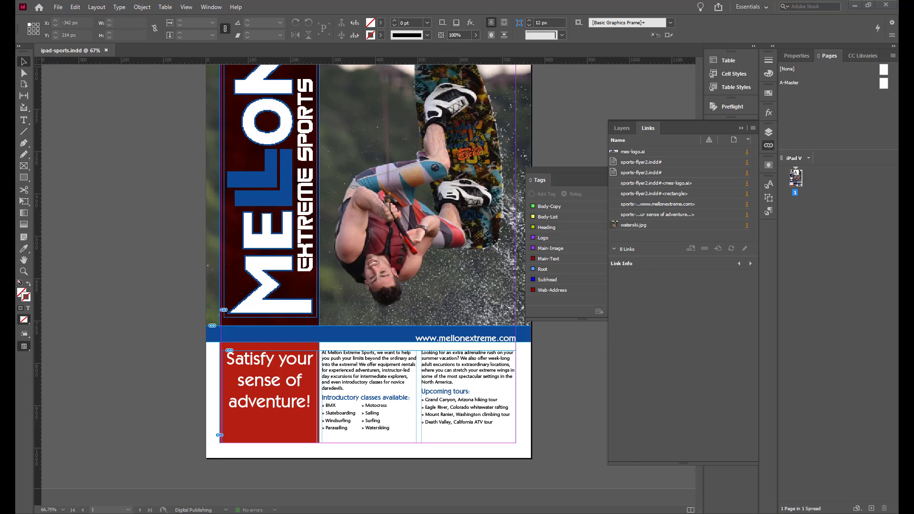
Step: Add an Image Sequence overlay to the main photo, load its images from the Slides folder, and enable Show First Image Initially
{"action": "left_click", "coordinate": [213, 8]}
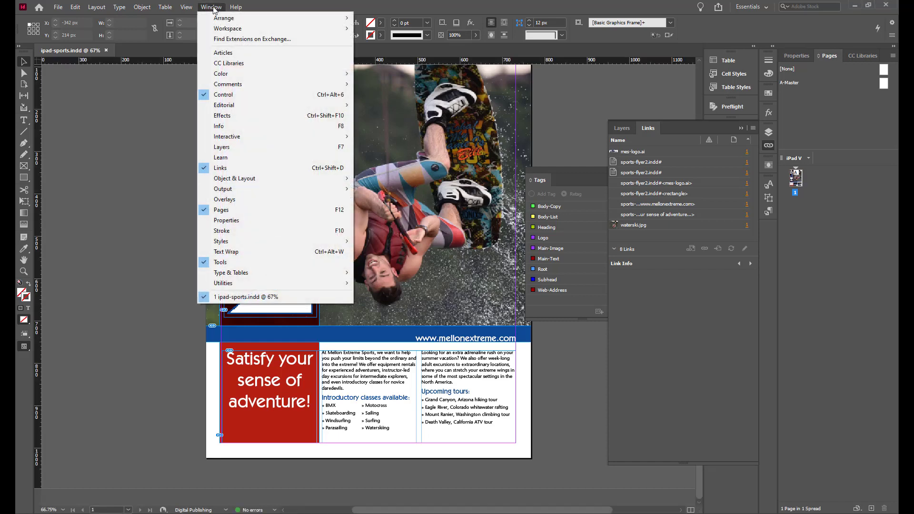
{"action": "left_click", "coordinate": [225, 199]}
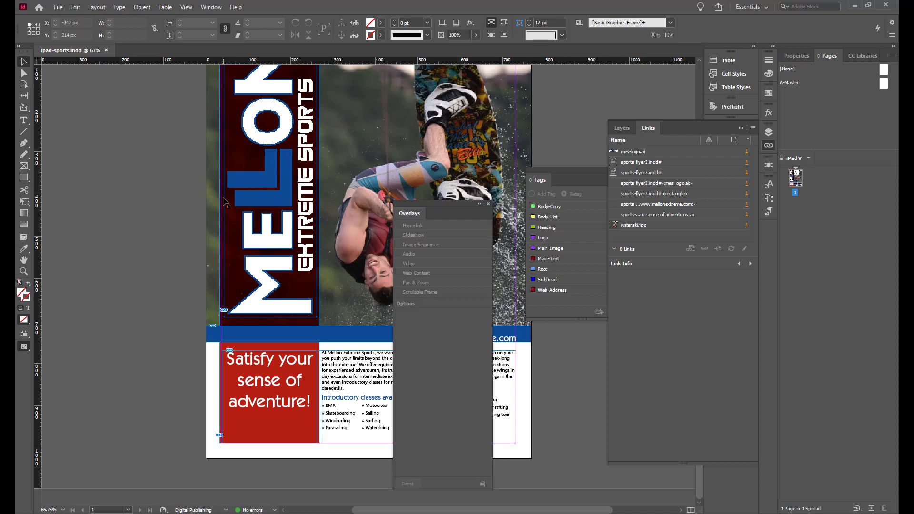
{"action": "left_click_drag", "start_coordinate": [434, 204], "coordinate": [154, 171]}
{"action": "left_click", "coordinate": [461, 244]}
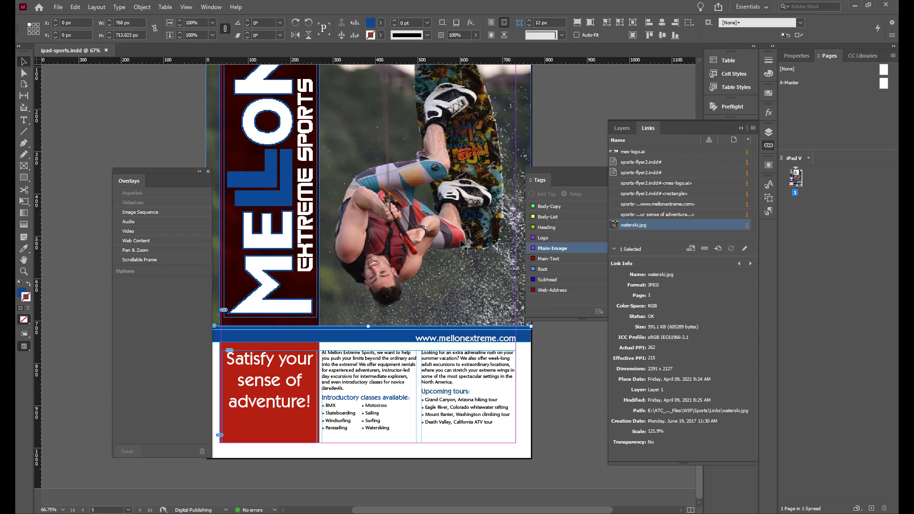
{"action": "left_click", "coordinate": [146, 212]}
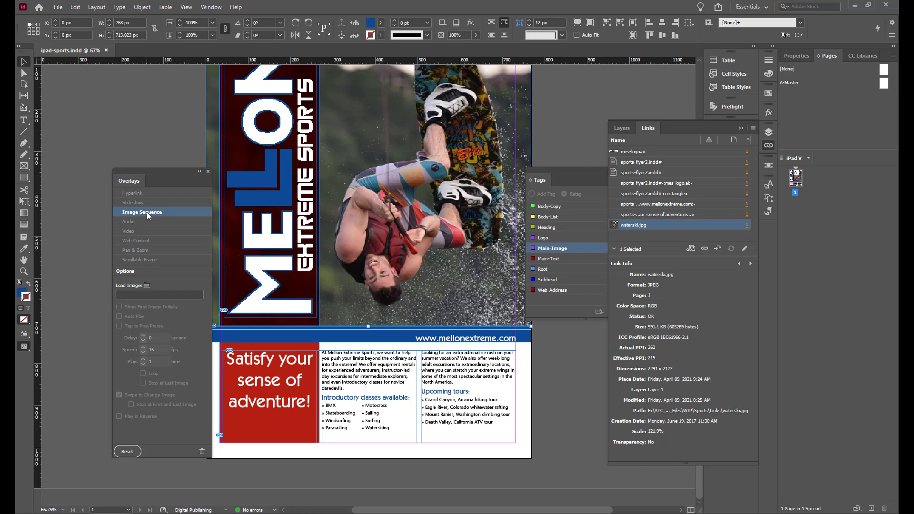
{"action": "left_click", "coordinate": [147, 285]}
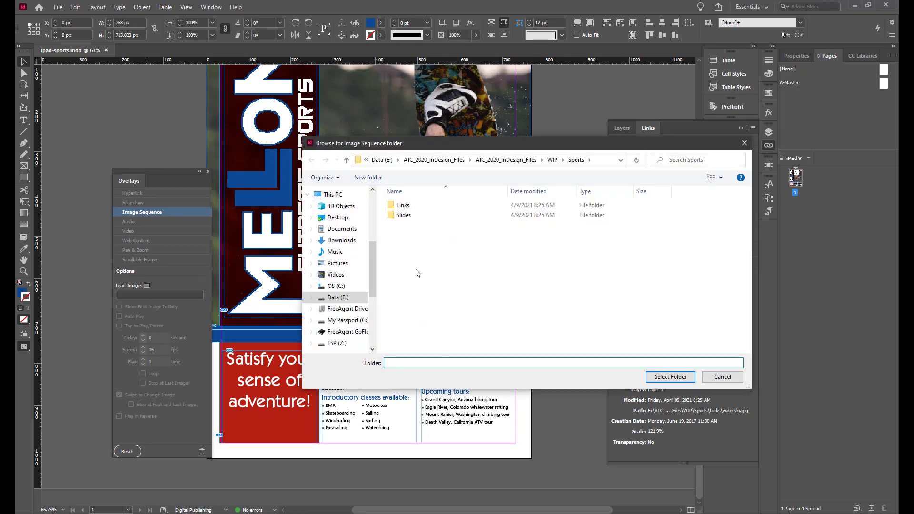
{"action": "key", "text": "Return"}
{"action": "left_click", "coordinate": [390, 217]}
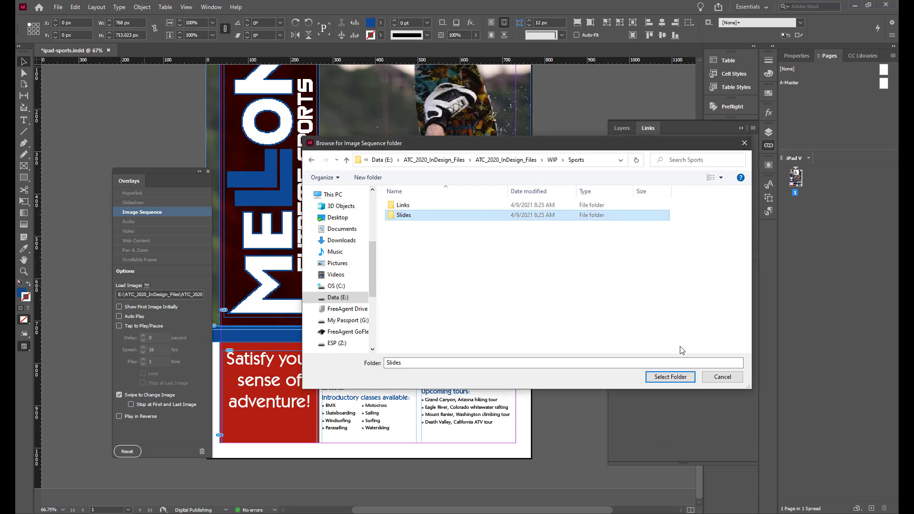
{"action": "left_click", "coordinate": [665, 379]}
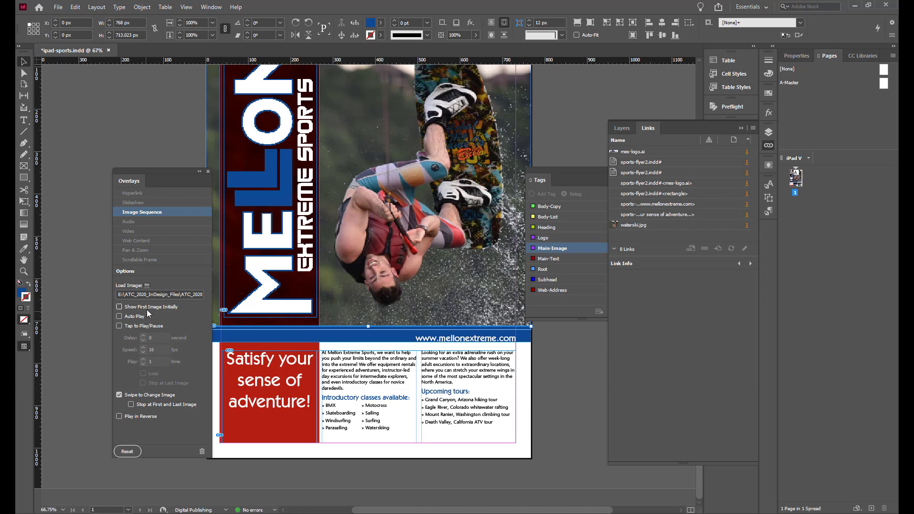
{"action": "left_click", "coordinate": [119, 306]}
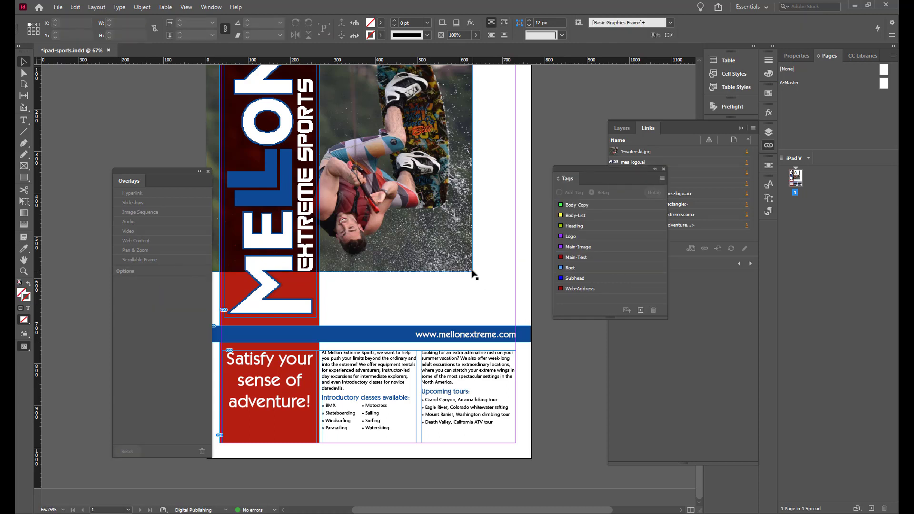
Step: Enlarge the main image frame to 768 x 712 px and auto-fit it with Fill Frame Proportionally and 0 px bottom and right crop
{"action": "left_click", "coordinate": [472, 271]}
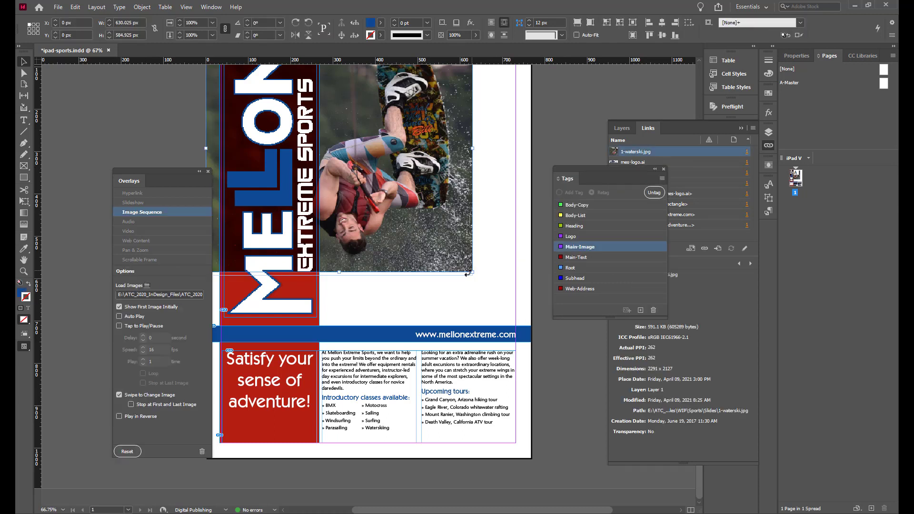
{"action": "left_click_drag", "start_coordinate": [471, 272], "coordinate": [530, 326]}
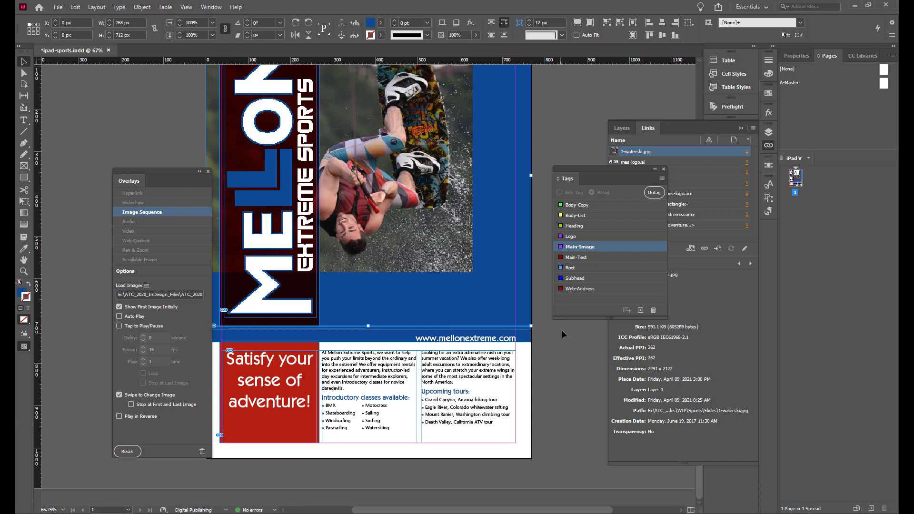
{"action": "left_click", "coordinate": [799, 58]}
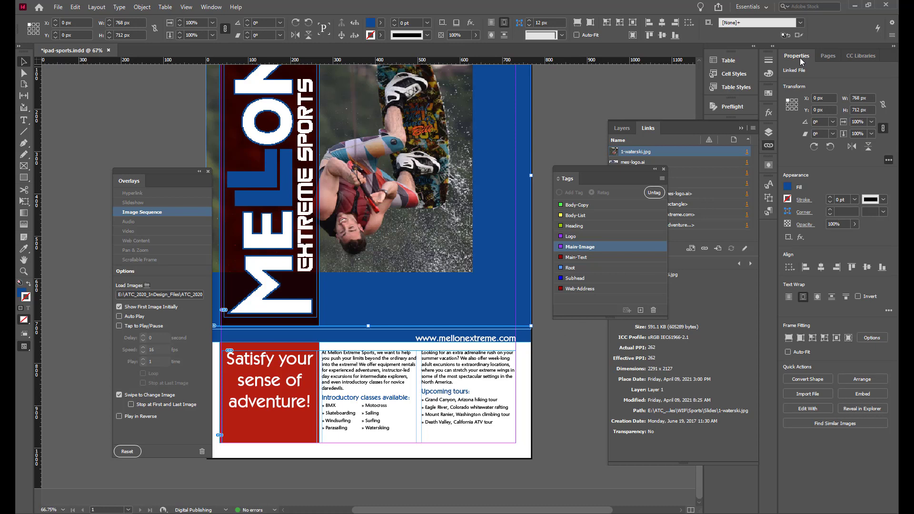
{"action": "left_click", "coordinate": [870, 338]}
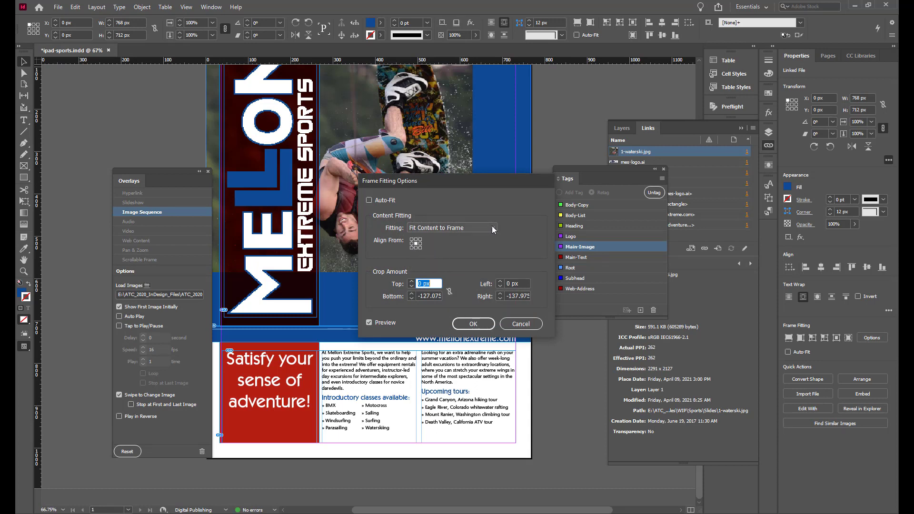
{"action": "left_click", "coordinate": [369, 200]}
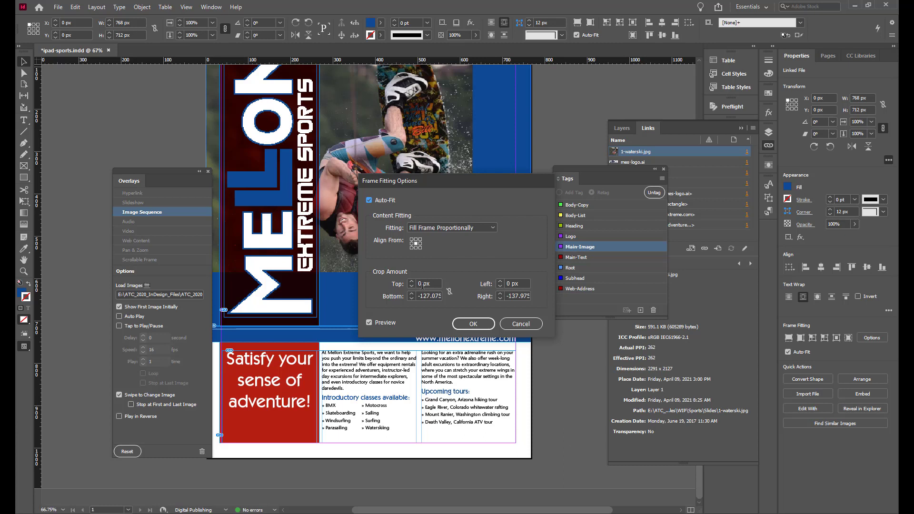
{"action": "left_click_drag", "start_coordinate": [416, 295], "coordinate": [437, 296]}
{"action": "type", "text": "0"}
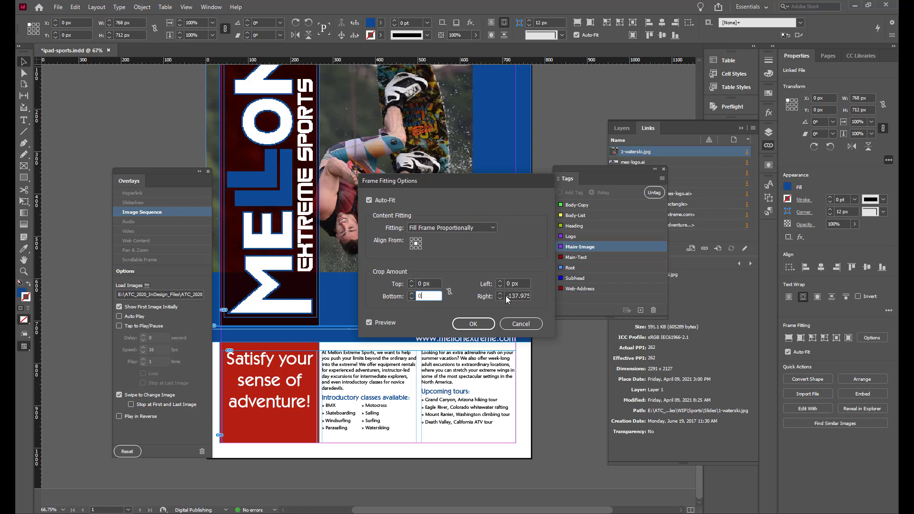
{"action": "left_click_drag", "start_coordinate": [506, 295], "coordinate": [533, 297]}
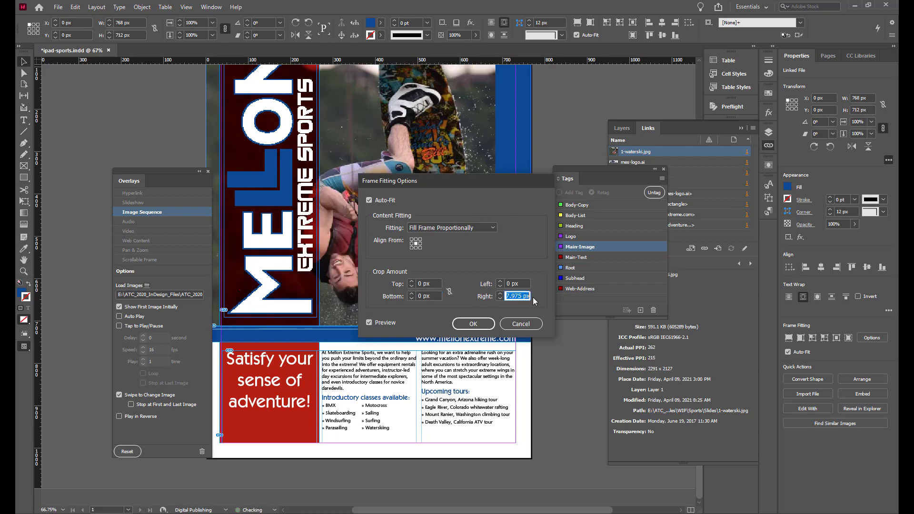
{"action": "type", "text": "0"}
{"action": "key", "text": "Return"}
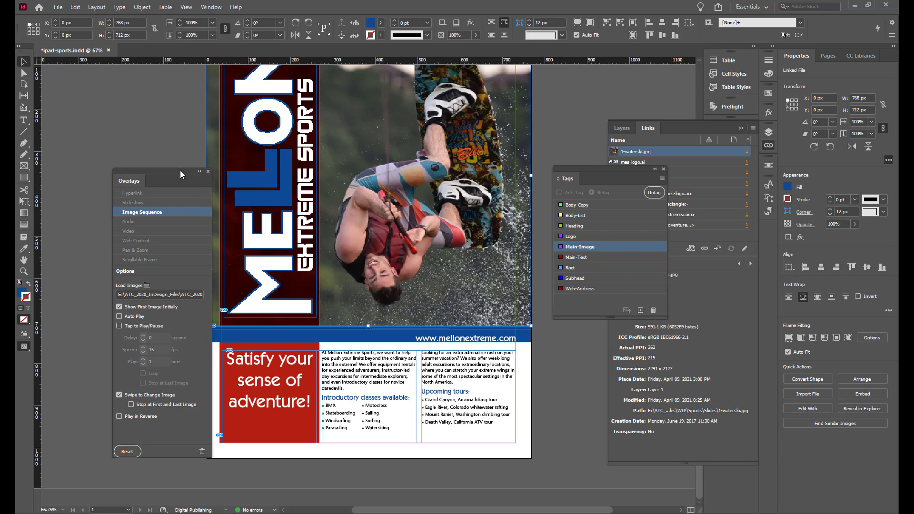
Step: Set the image sequence to Auto Play, Tap to Play/Pause, 2-second delay, 1 fps and Loop, without Swipe to Change Image, and save the document
{"action": "left_click_drag", "start_coordinate": [180, 170], "coordinate": [164, 140]}
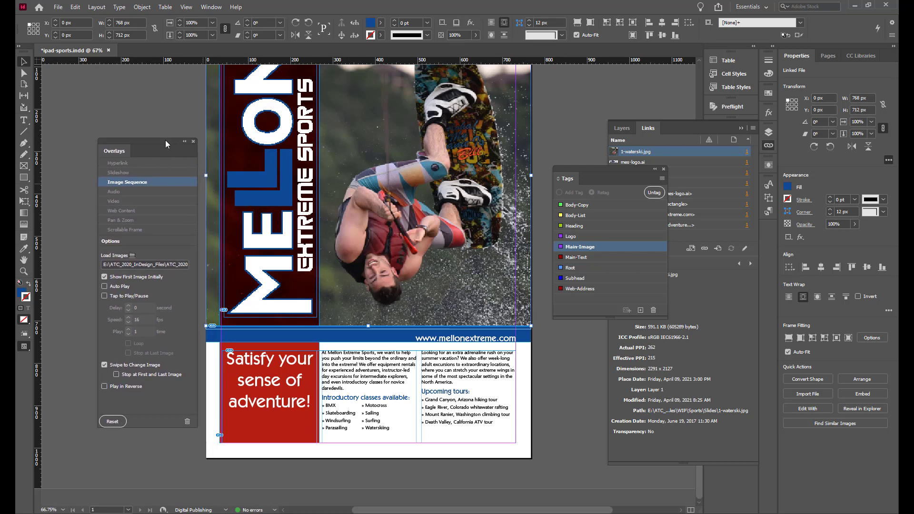
{"action": "left_click", "coordinate": [105, 286]}
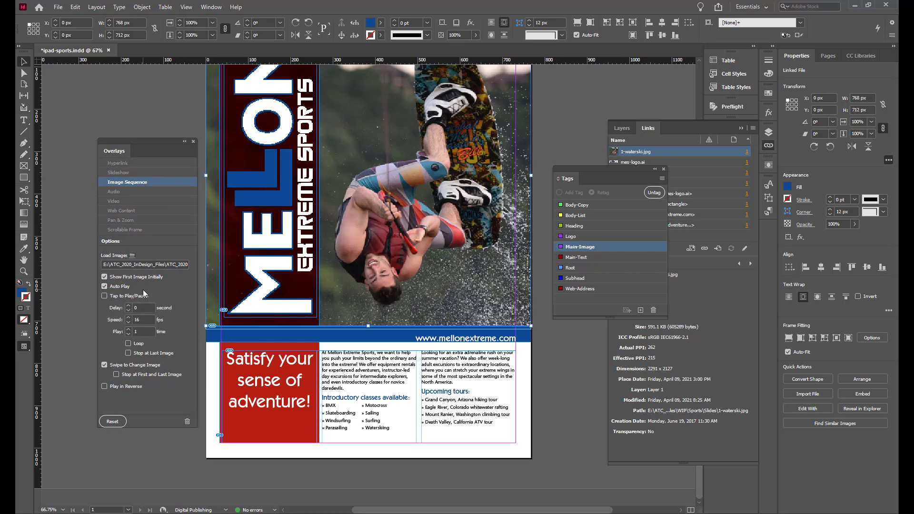
{"action": "left_click", "coordinate": [105, 296]}
{"action": "left_click", "coordinate": [128, 306]}
{"action": "type", "text": "2"}
{"action": "key", "text": "Tab"}
{"action": "type", "text": "1"}
{"action": "left_click", "coordinate": [128, 343]}
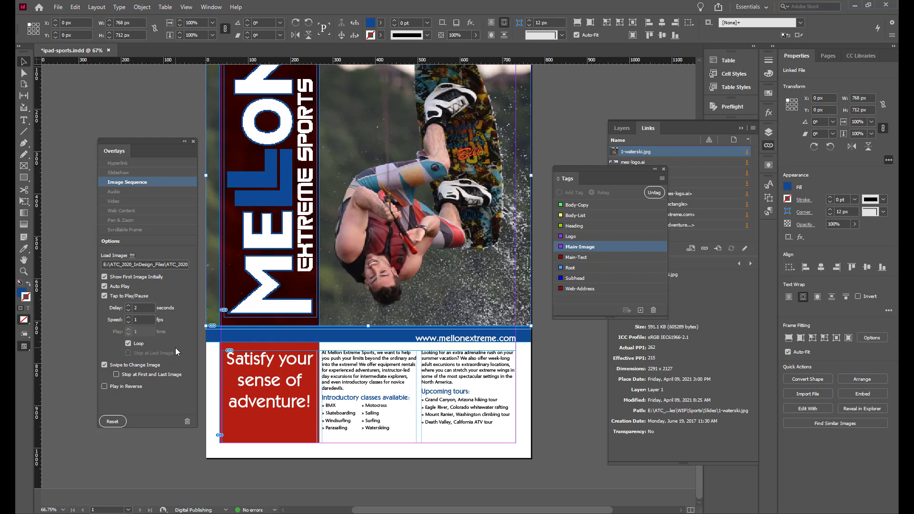
{"action": "left_click", "coordinate": [104, 365]}
{"action": "left_click", "coordinate": [58, 7]}
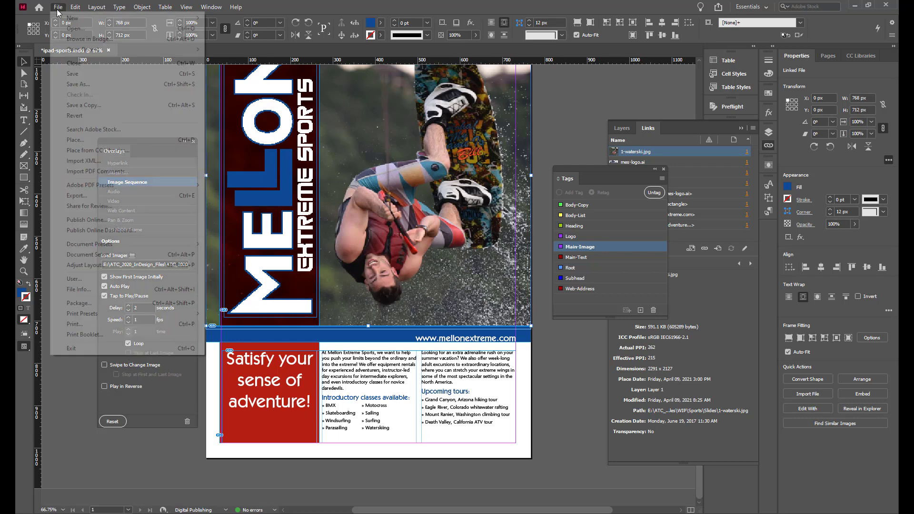
{"action": "left_click", "coordinate": [79, 77]}
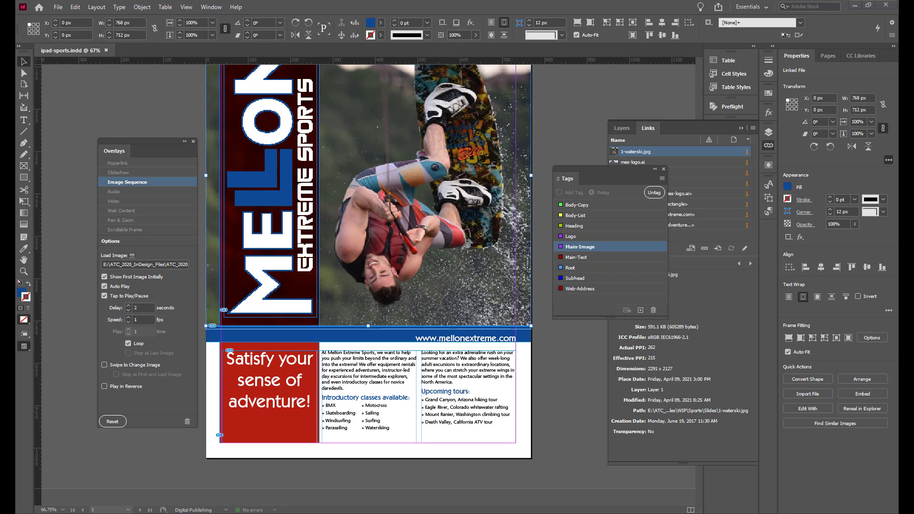
Step: Set the three-column main text frame to Flexible Width columns with a maximum column width of 250 px
{"action": "left_click", "coordinate": [390, 367]}
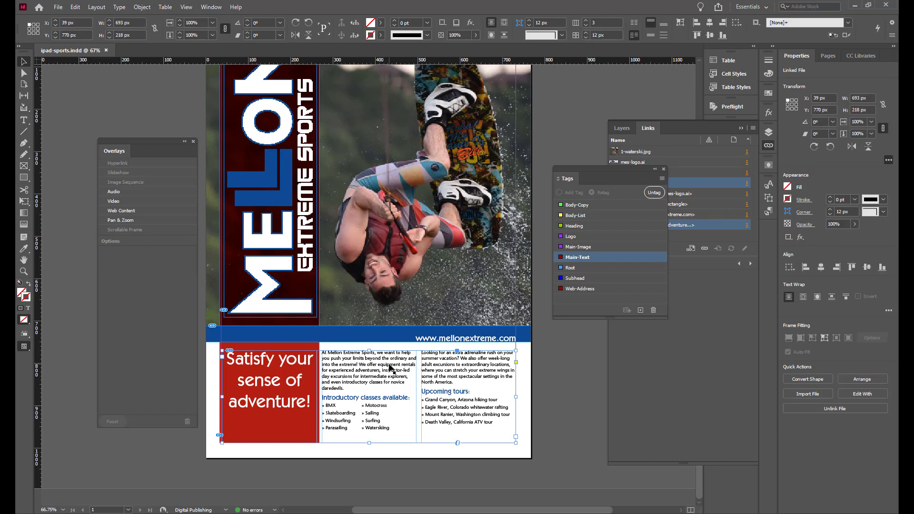
{"action": "key", "text": "ctrl+b"}
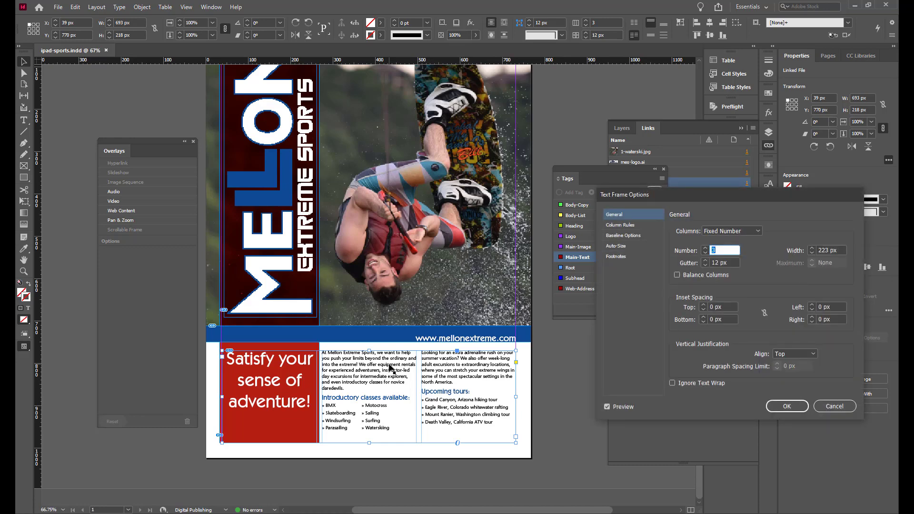
{"action": "left_click_drag", "start_coordinate": [695, 192], "coordinate": [646, 170]}
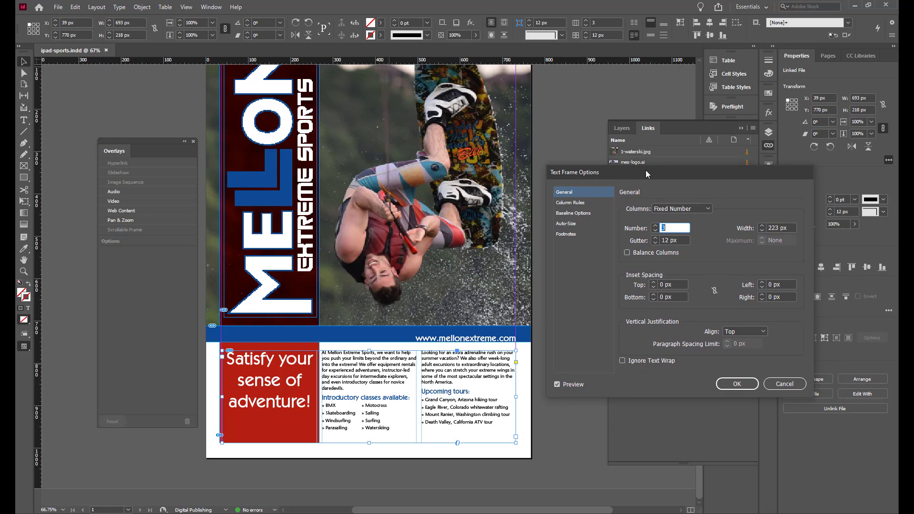
{"action": "left_click", "coordinate": [707, 208]}
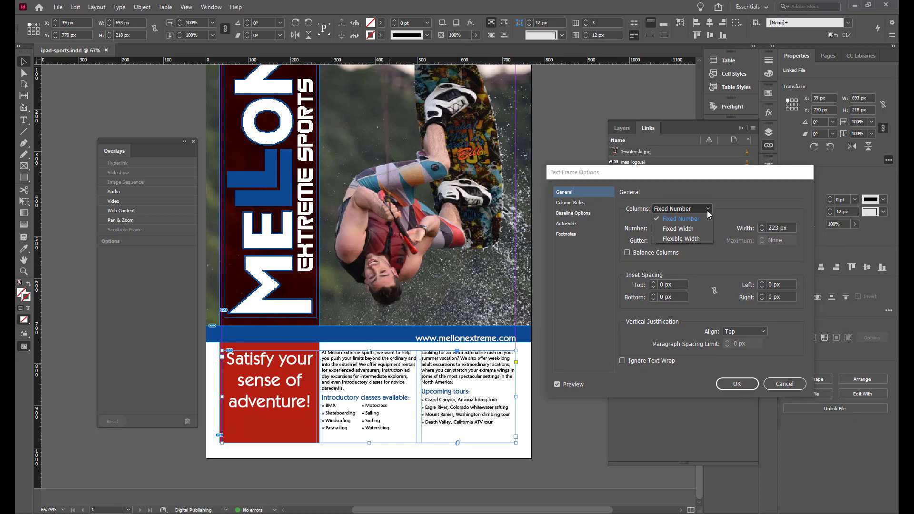
{"action": "left_click", "coordinate": [698, 241]}
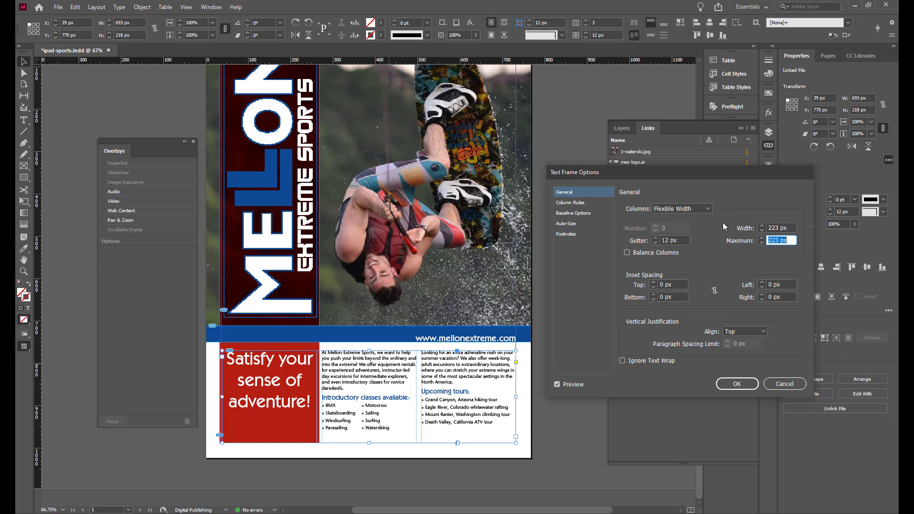
{"action": "type", "text": "250"}
{"action": "key", "text": "Tab"}
{"action": "left_click", "coordinate": [749, 382]}
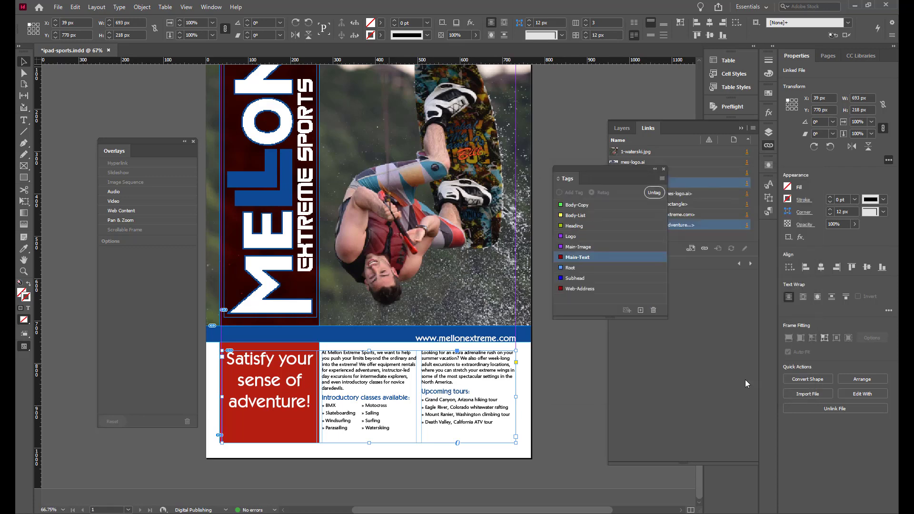
Step: Activate the Page tool, open the Liquid Layout settings and set the page's liquid rule to Object-based
{"action": "left_click", "coordinate": [25, 86]}
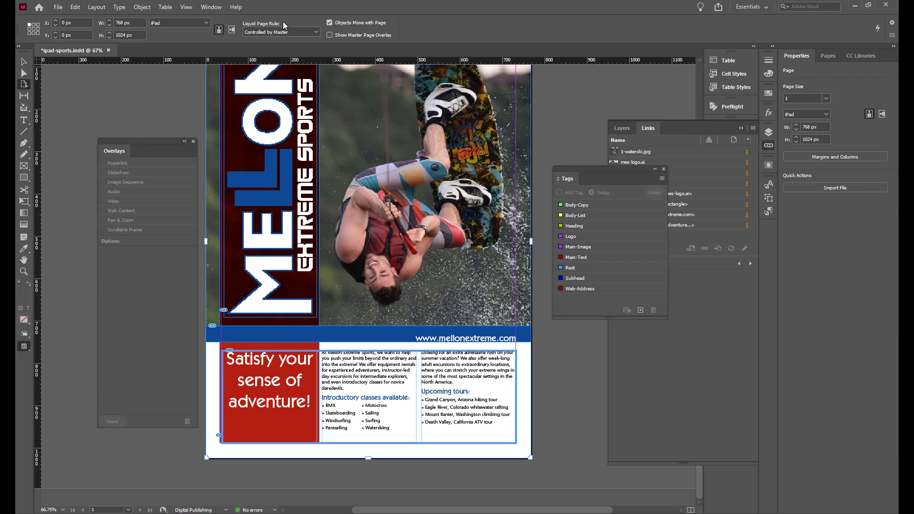
{"action": "left_click", "coordinate": [215, 7]}
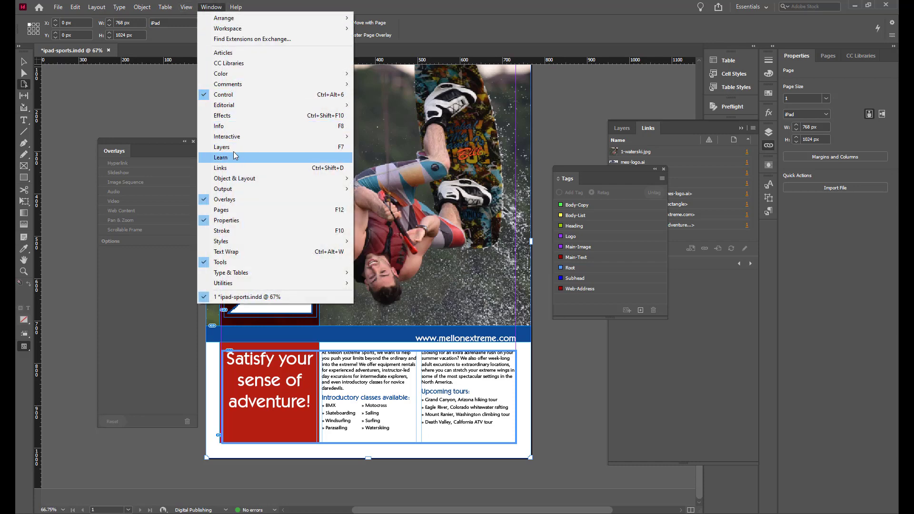
{"action": "mouse_move", "coordinate": [242, 136]}
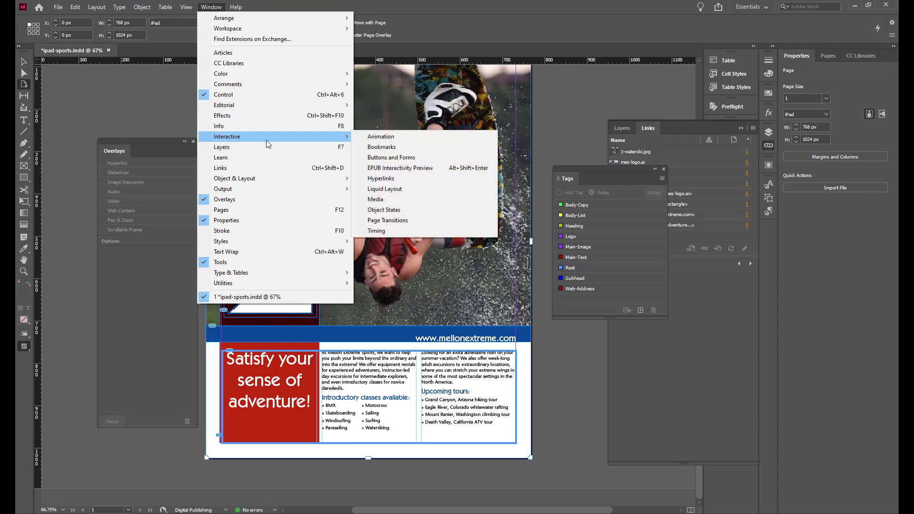
{"action": "left_click", "coordinate": [394, 191]}
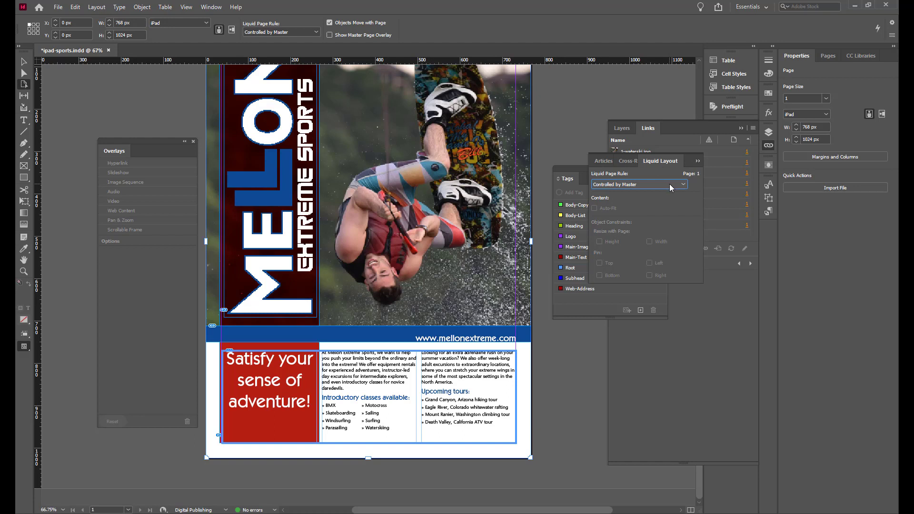
{"action": "left_click", "coordinate": [685, 183]}
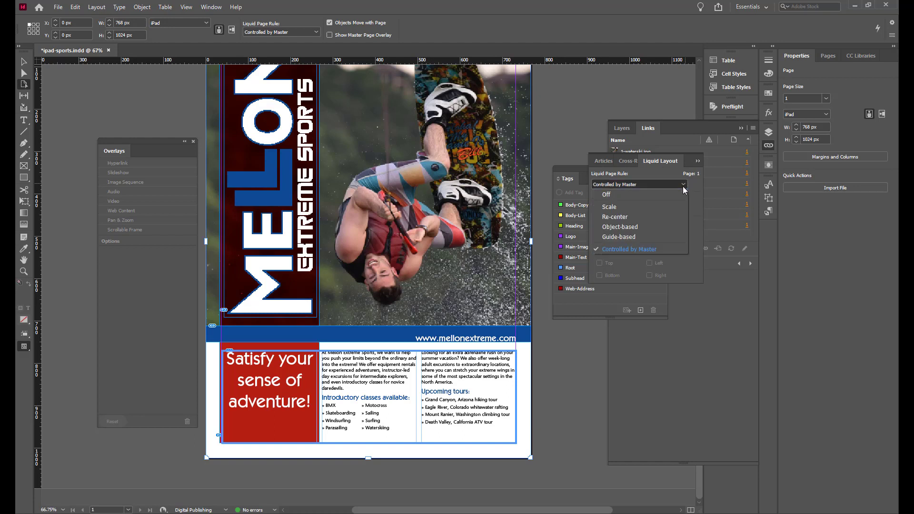
{"action": "left_click", "coordinate": [641, 225]}
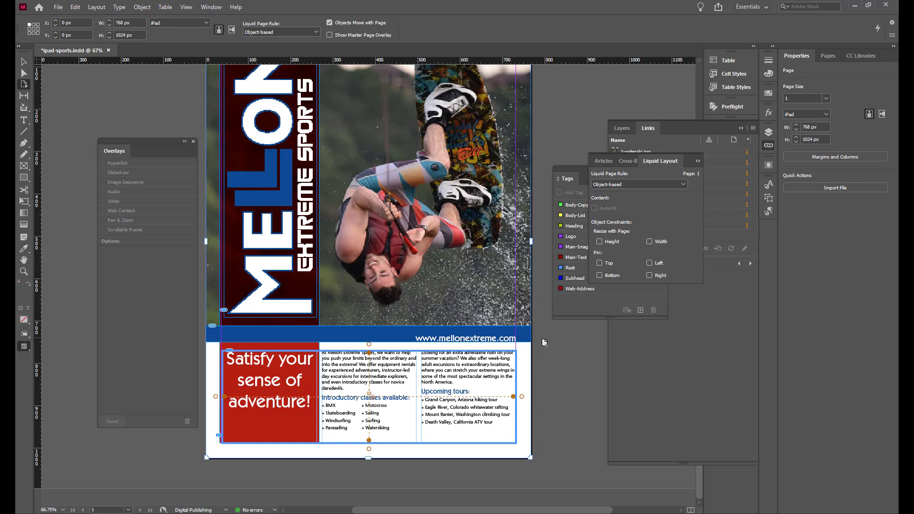
Step: Preview how the unpinned layout adapts by temporarily resizing the page wider and shorter, to about 1112 x 546 px
{"action": "left_click_drag", "start_coordinate": [530, 459], "coordinate": [530, 459]}
{"action": "left_click_drag", "start_coordinate": [530, 459], "coordinate": [515, 255]}
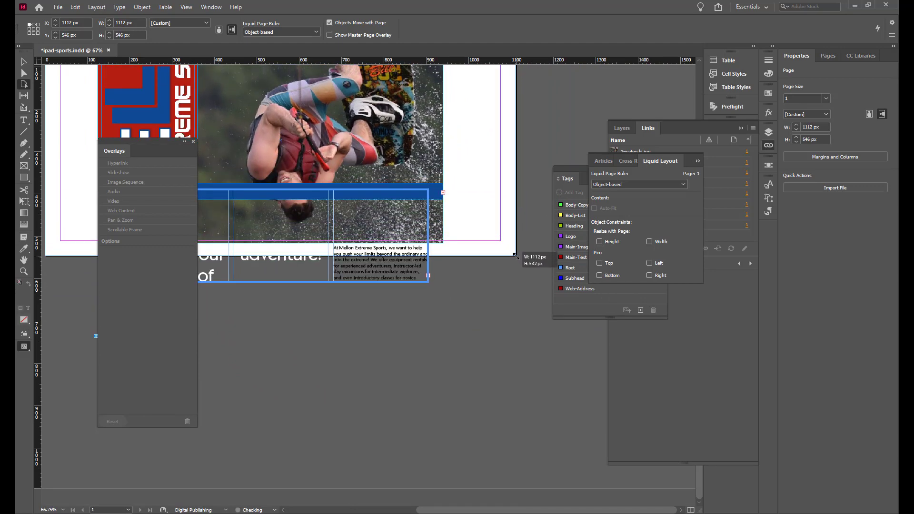
{"action": "left_click_drag", "start_coordinate": [515, 256], "coordinate": [518, 255]}
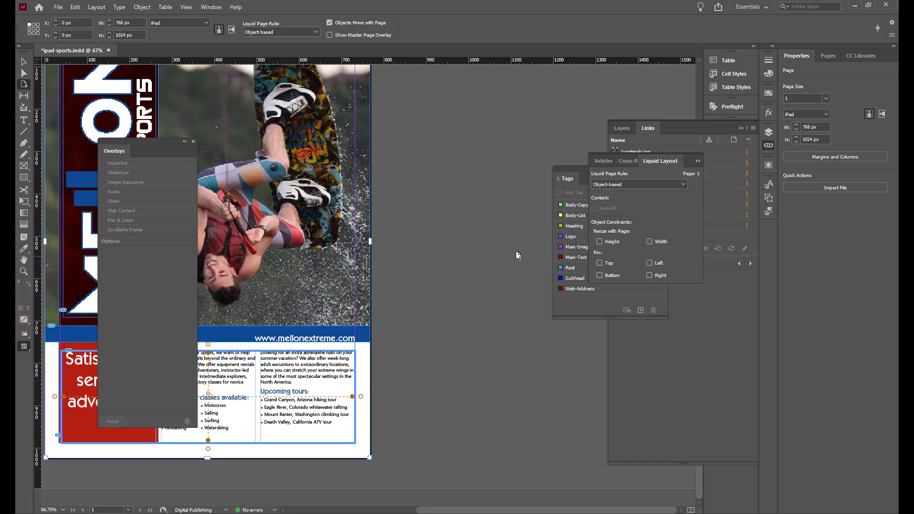
{"action": "left_click", "coordinate": [360, 298], "text": "ctrl+alt"}
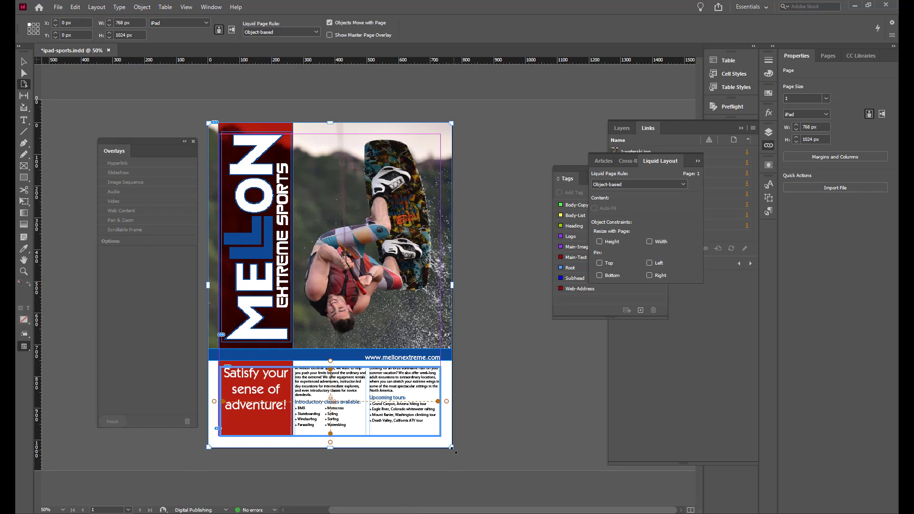
{"action": "left_click_drag", "start_coordinate": [453, 450], "coordinate": [529, 318]}
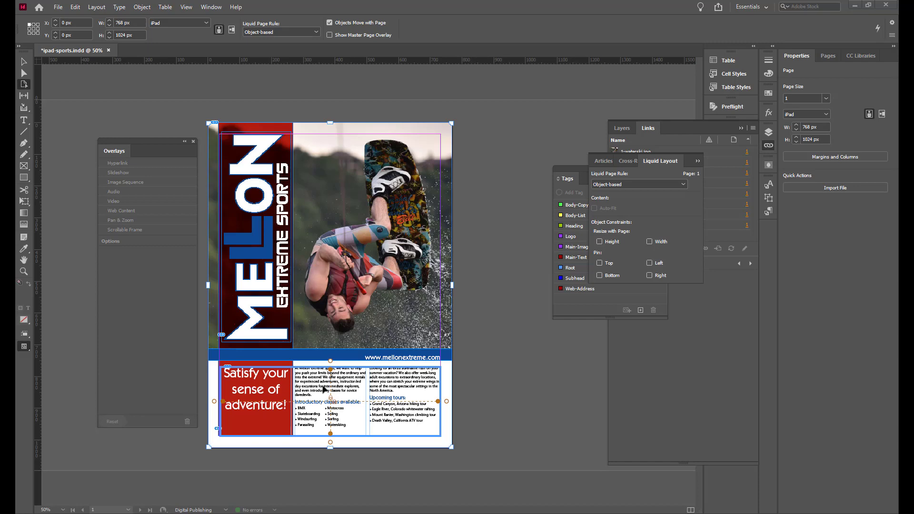
Step: Pin the main text frame to the bottom, left and right page edges and let its width resize with the page
{"action": "left_click", "coordinate": [347, 395], "text": "ctrl"}
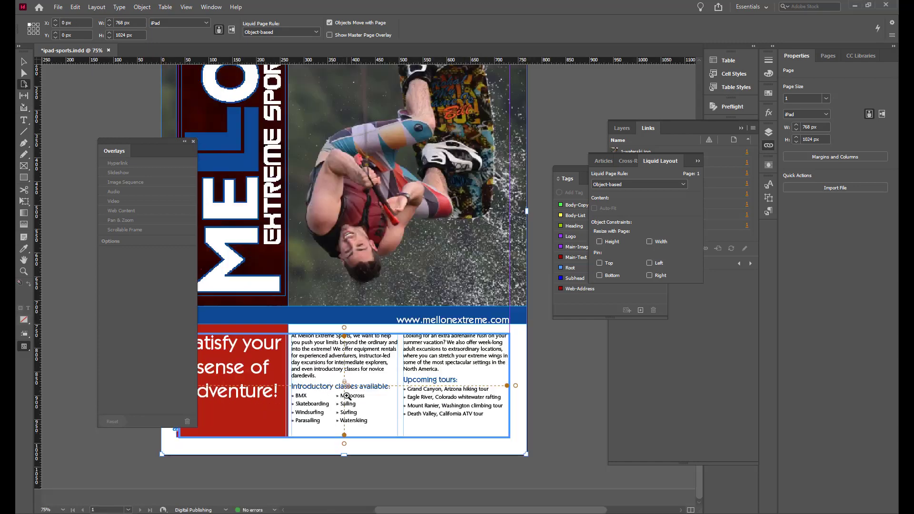
{"action": "left_click", "coordinate": [369, 390], "text": "ctrl"}
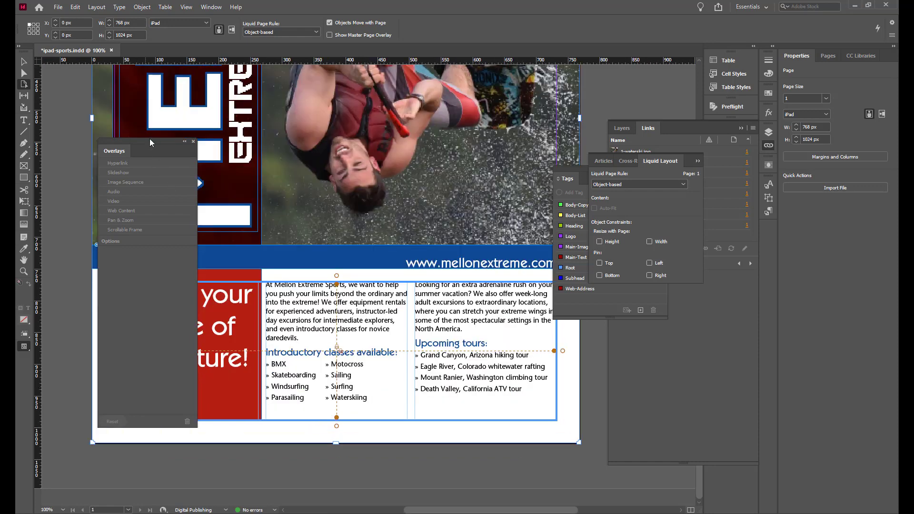
{"action": "left_click_drag", "start_coordinate": [150, 142], "coordinate": [828, 217]}
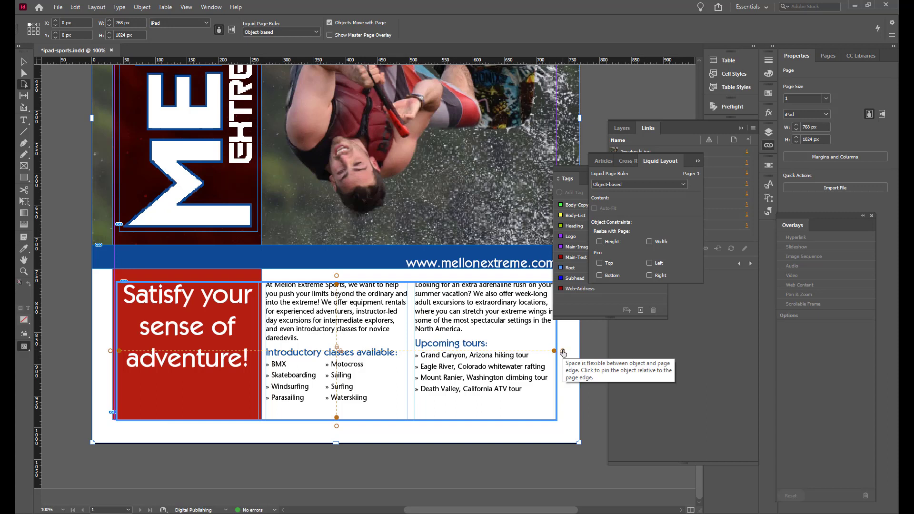
{"action": "left_click", "coordinate": [336, 427]}
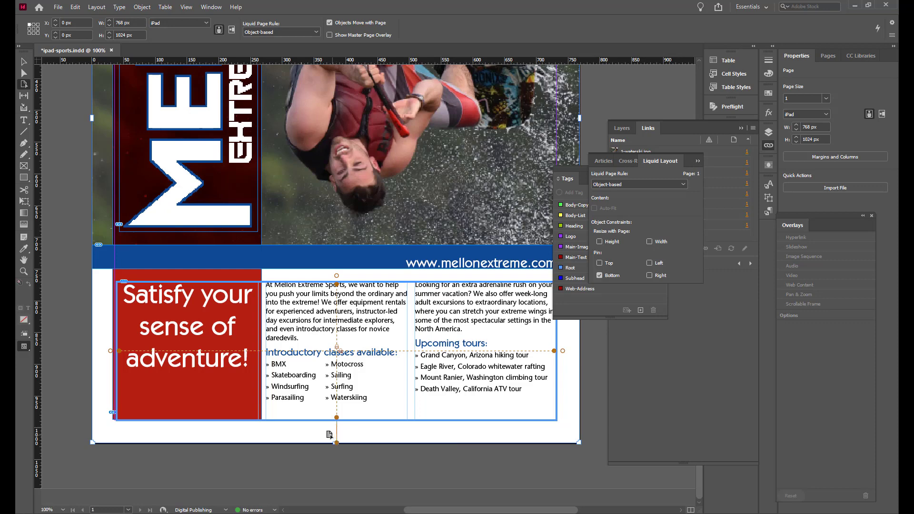
{"action": "left_click", "coordinate": [110, 351]}
{"action": "left_click", "coordinate": [563, 351]}
{"action": "left_click", "coordinate": [543, 368]}
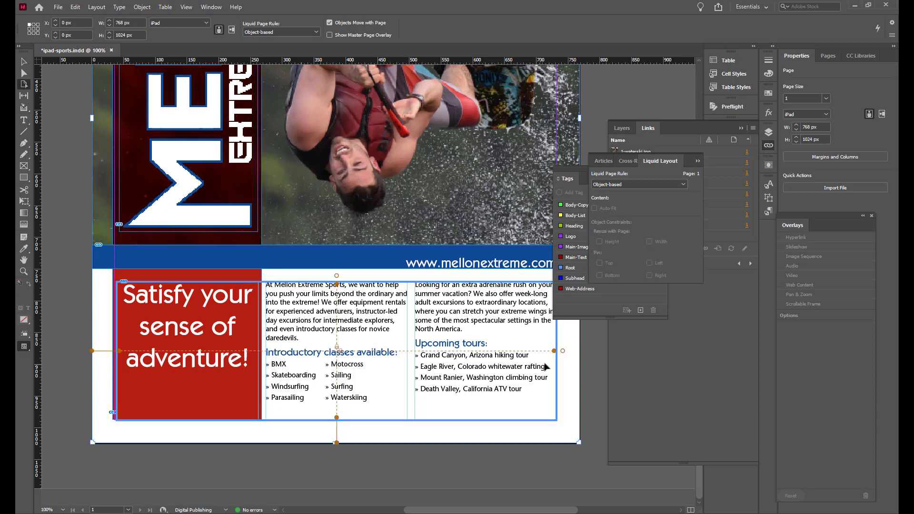
{"action": "left_click", "coordinate": [563, 352]}
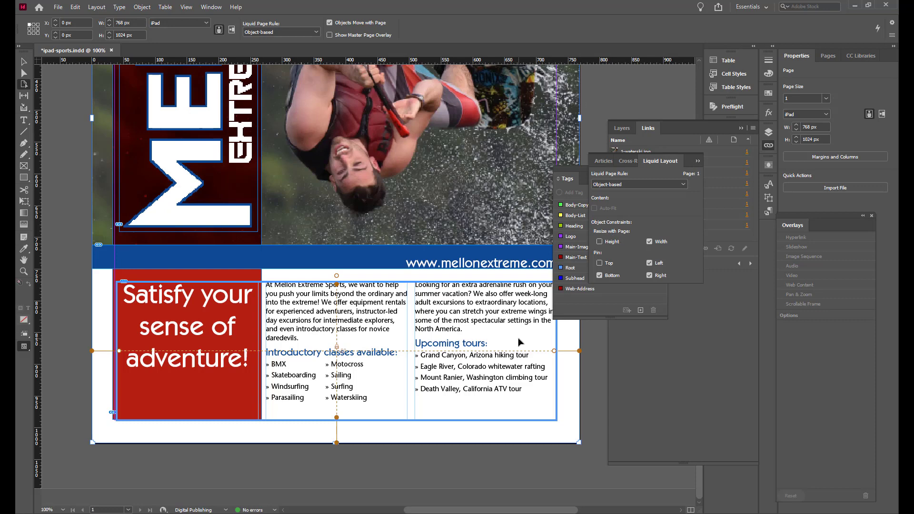
Step: Preview the pinned text frame by temporarily resizing the page to about 964 x 913 px
{"action": "key", "text": "ctrl+minus"}
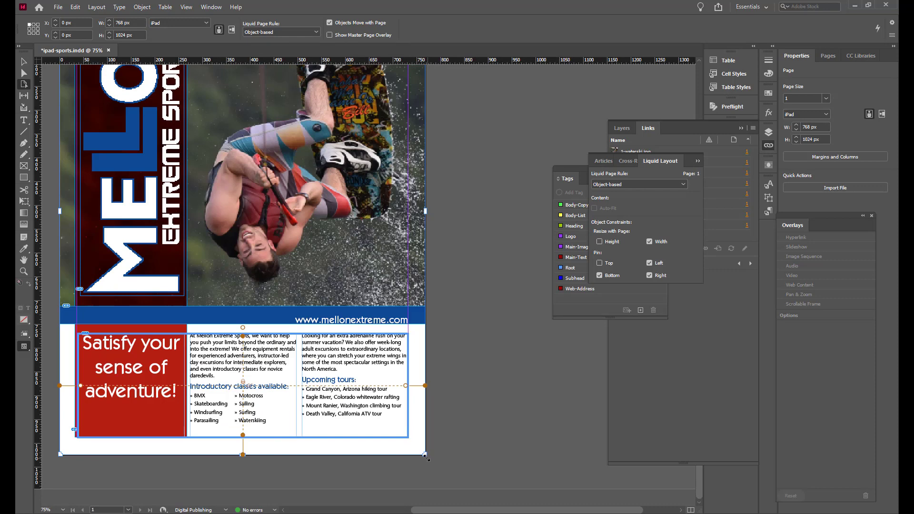
{"action": "left_click_drag", "start_coordinate": [423, 456], "coordinate": [517, 401]}
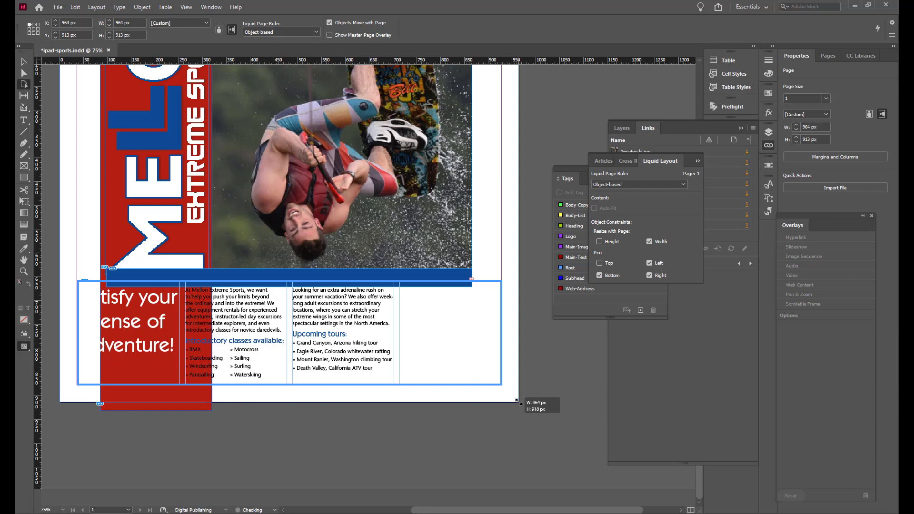
{"action": "left_click_drag", "start_coordinate": [518, 401], "coordinate": [518, 402]}
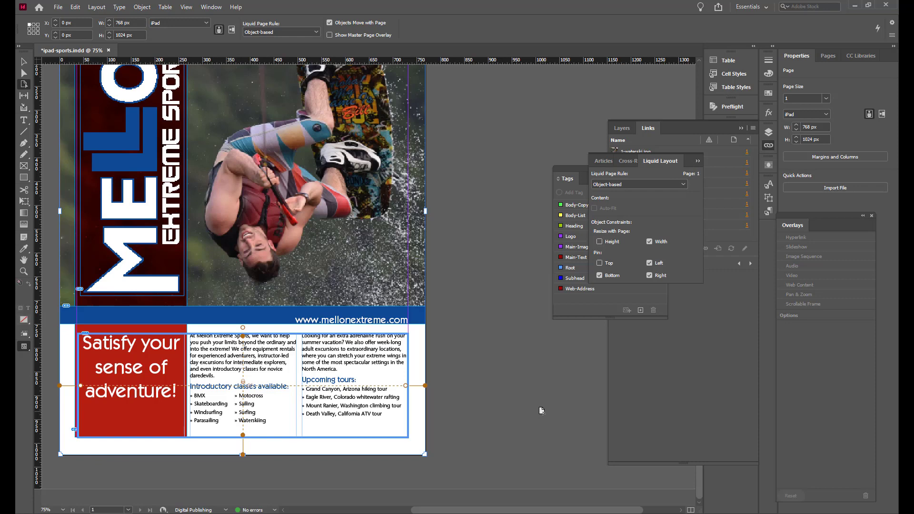
Step: Select the main photo with the Page tool and pin it to the top and right page edges
{"action": "scroll", "coordinate": [281, 225], "scroll_direction": "up", "scroll_amount": 3}
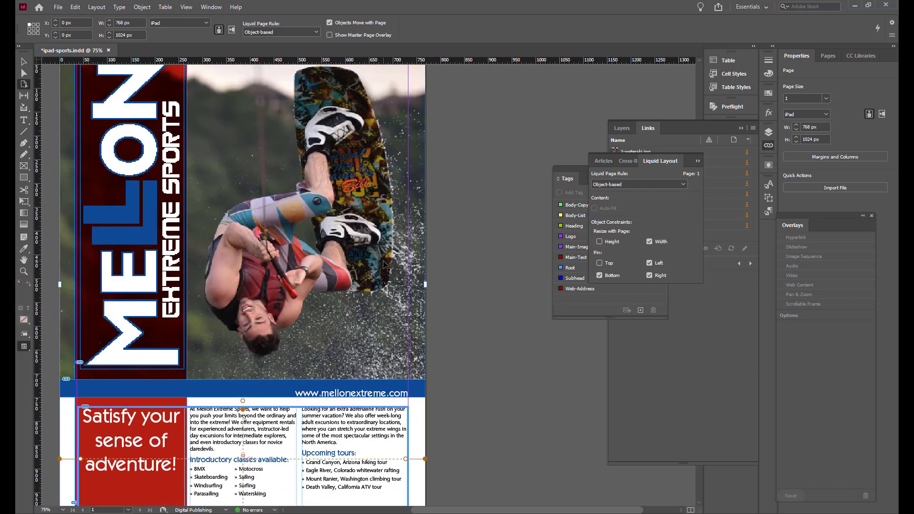
{"action": "key", "text": "ctrl+minus"}
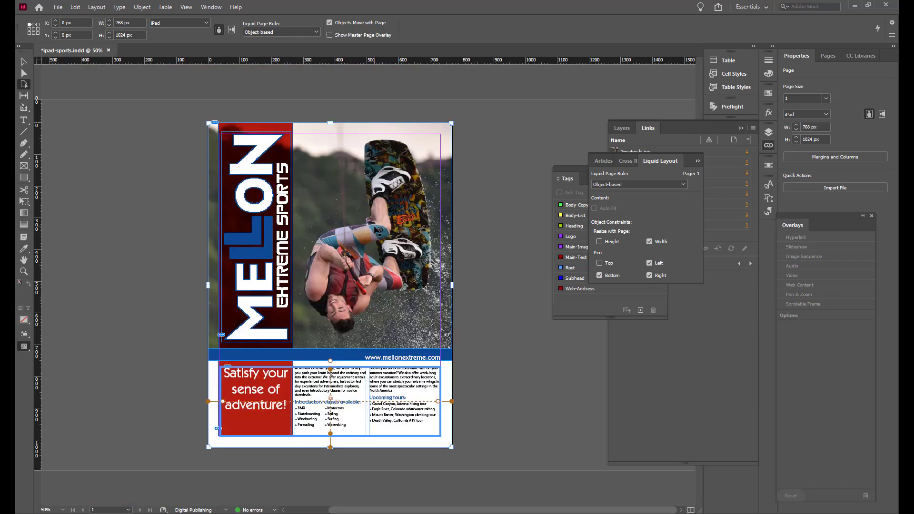
{"action": "left_click", "coordinate": [376, 230]}
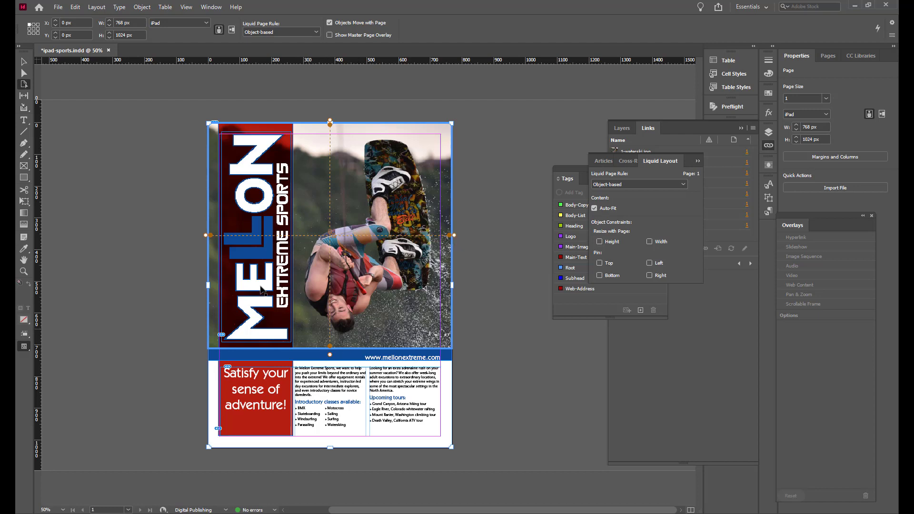
{"action": "left_click", "coordinate": [599, 263]}
{"action": "left_click", "coordinate": [649, 276]}
Step: Pin the vertical Mellon logo to the top and right page edges, test it by resizing the page, and undo the test
{"action": "left_click", "coordinate": [269, 266]}
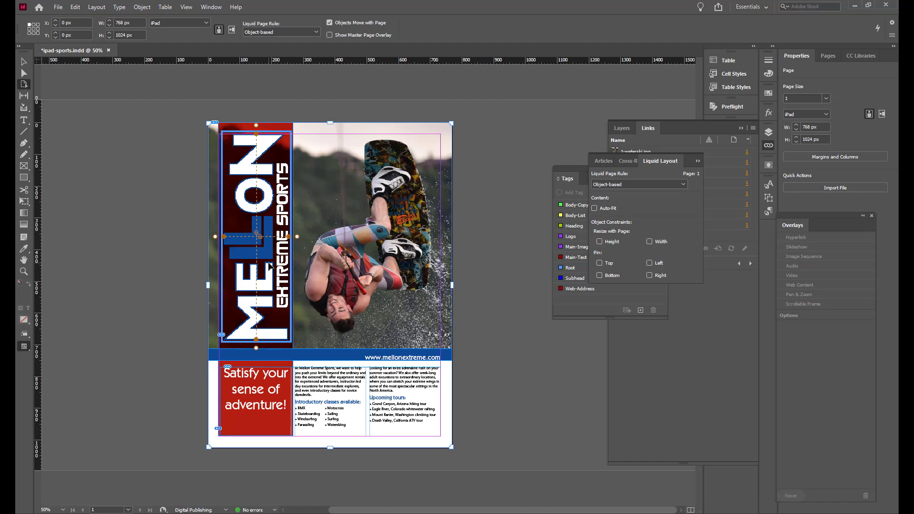
{"action": "left_click", "coordinate": [600, 262]}
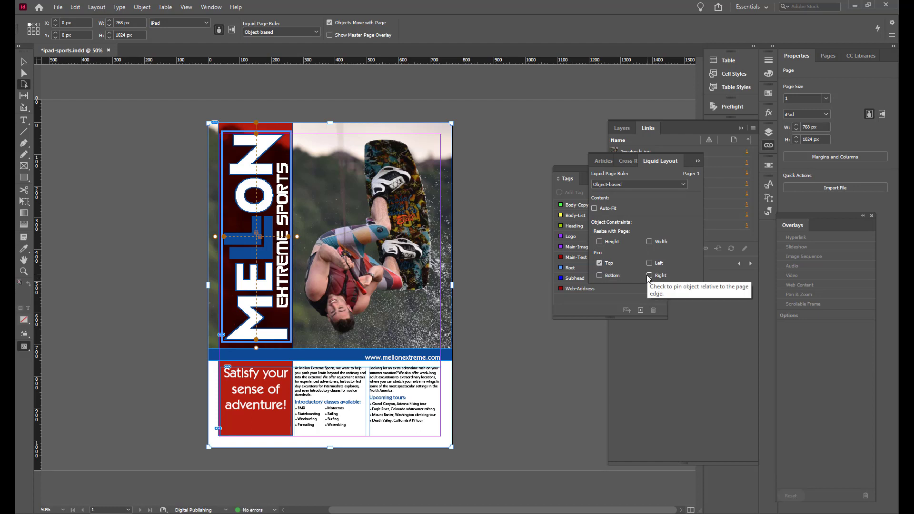
{"action": "left_click", "coordinate": [648, 276]}
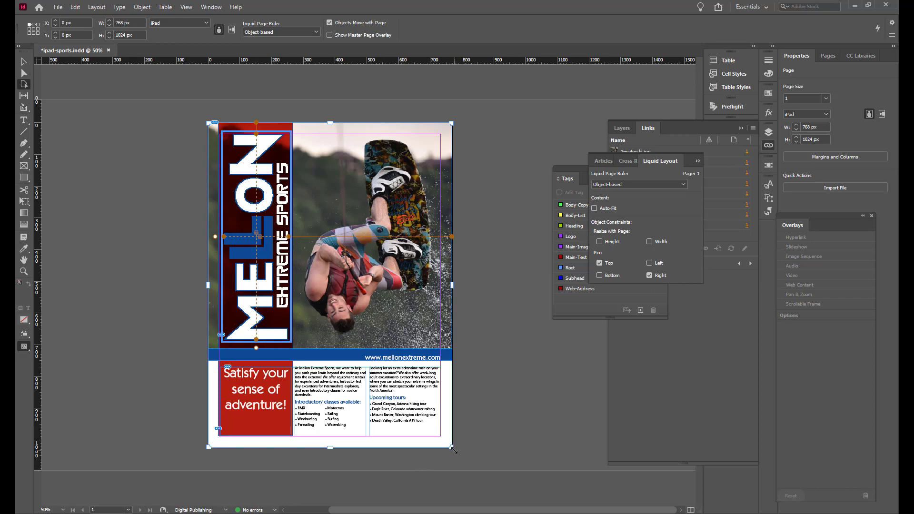
{"action": "left_click_drag", "start_coordinate": [451, 448], "coordinate": [512, 431]}
{"action": "key", "text": "ctrl+z"}
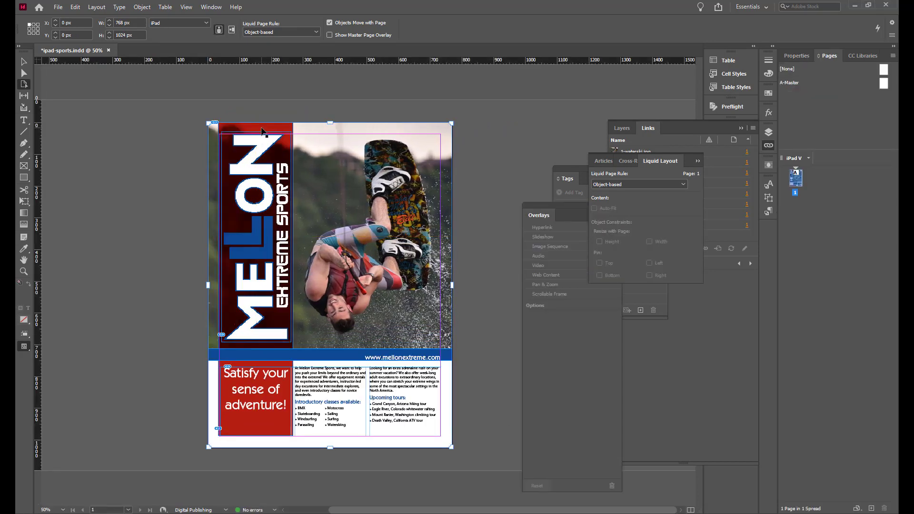
Step: Set the vertical red rectangle behind the logo to resize in height with the page and pin it to the top and right edges
{"action": "left_click", "coordinate": [261, 131]}
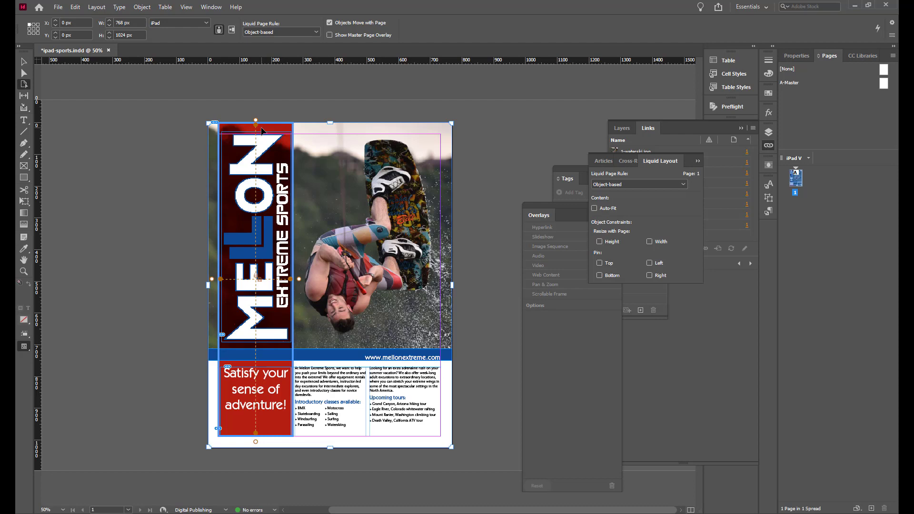
{"action": "left_click", "coordinate": [609, 243]}
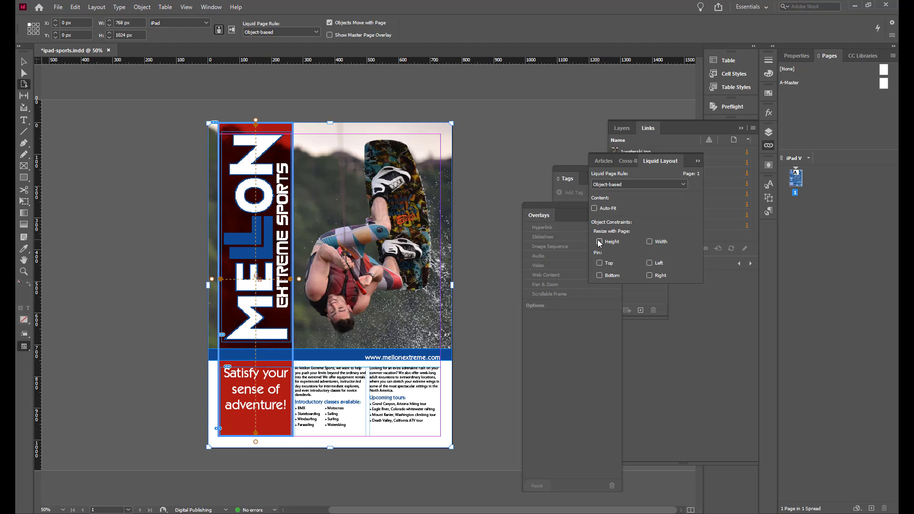
{"action": "left_click", "coordinate": [600, 263]}
{"action": "left_click", "coordinate": [649, 275]}
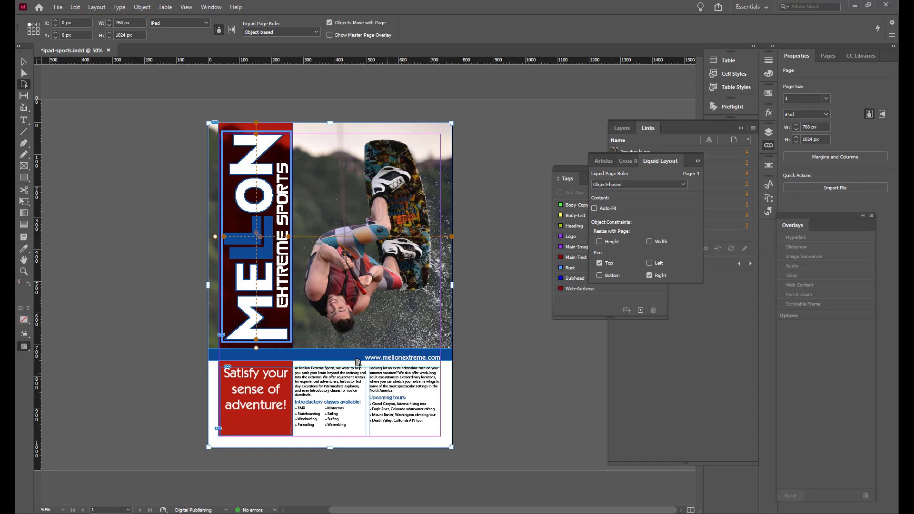
Step: Set the blue web-address frame to resize in width and pin it to the top and right page edges, test it by resizing the page, and save
{"action": "left_click", "coordinate": [354, 354]}
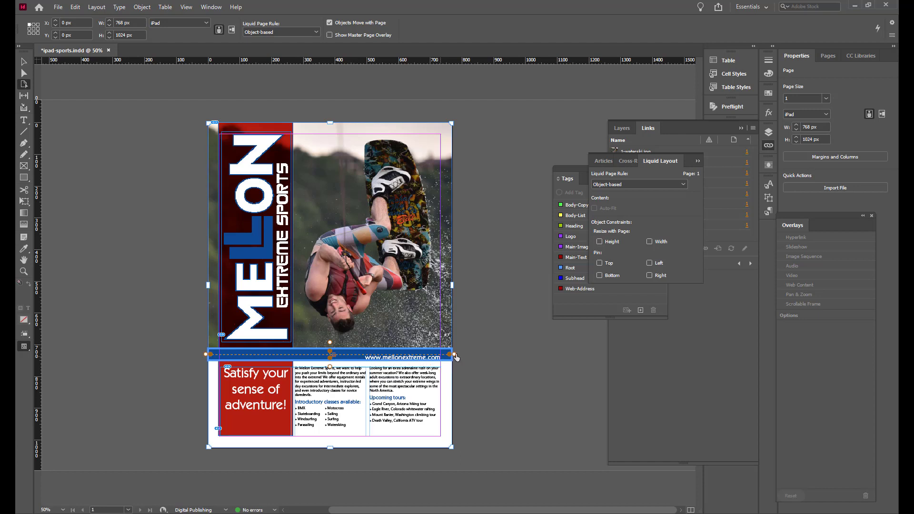
{"action": "left_click", "coordinate": [600, 263]}
{"action": "left_click", "coordinate": [650, 275]}
{"action": "left_click", "coordinate": [649, 242]}
{"action": "left_click_drag", "start_coordinate": [450, 447], "coordinate": [536, 423]}
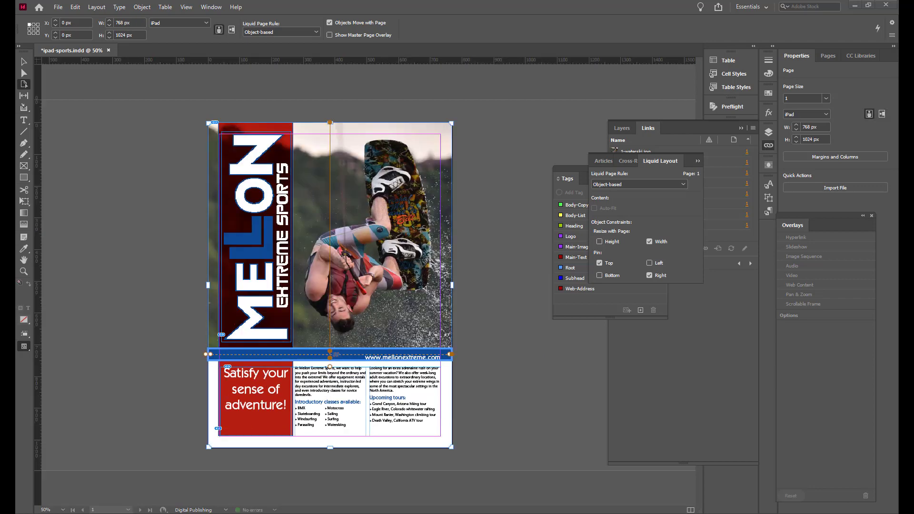
{"action": "key", "text": "ctrl+s"}
Step: Create an alternate iPad H layout, 1024 x 768 px, from the iPad V pages with existing liquid rules preserved and Smart Text Reflow off
{"action": "left_click", "coordinate": [823, 56]}
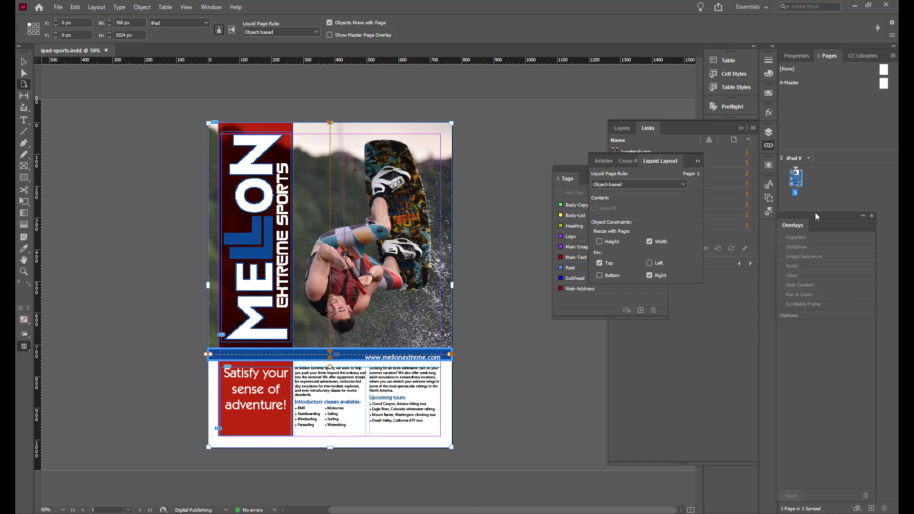
{"action": "left_click_drag", "start_coordinate": [815, 212], "coordinate": [561, 206]}
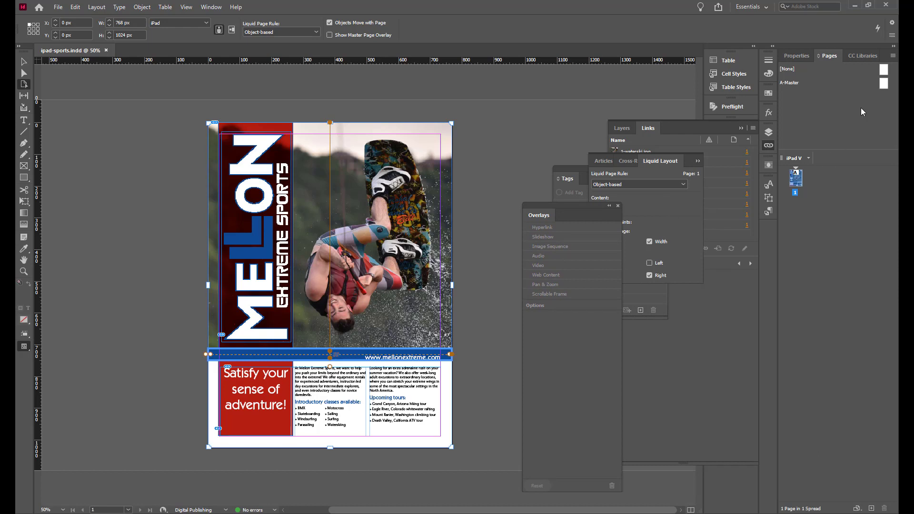
{"action": "left_click", "coordinate": [892, 56]}
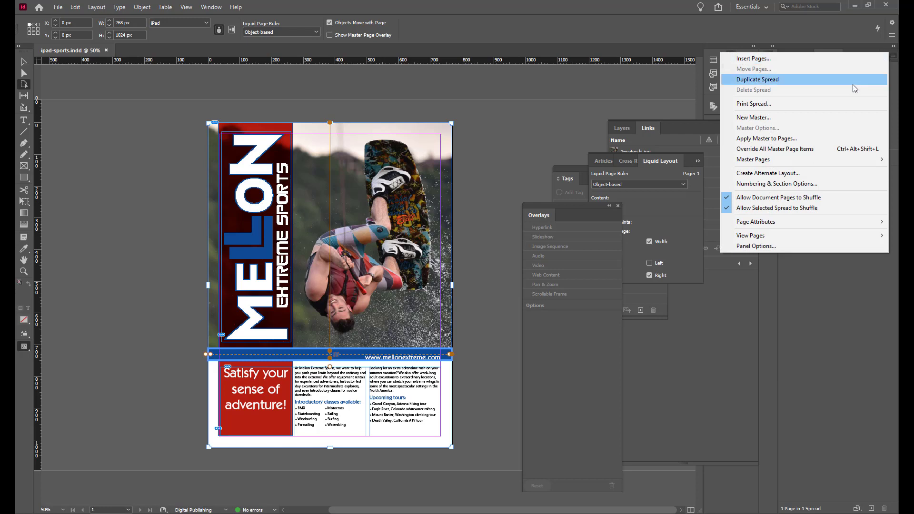
{"action": "left_click", "coordinate": [794, 173]}
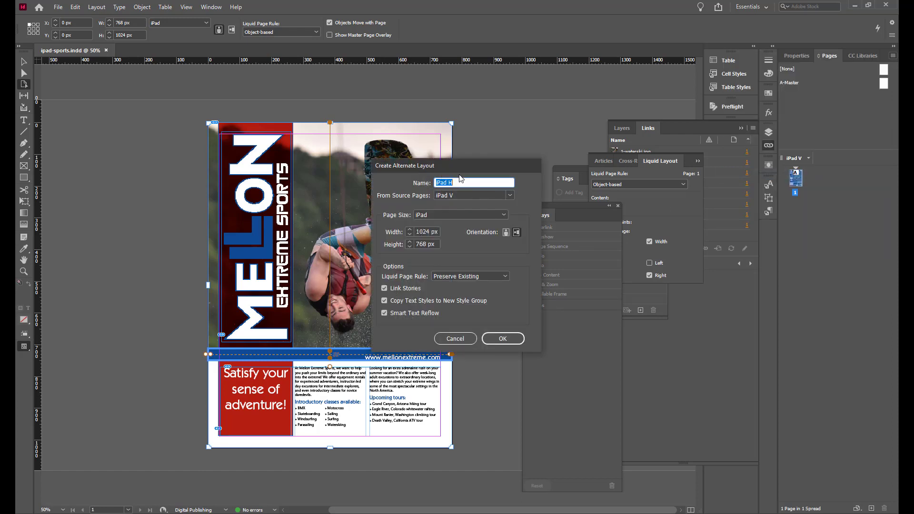
{"action": "left_click_drag", "start_coordinate": [460, 167], "coordinate": [479, 159]}
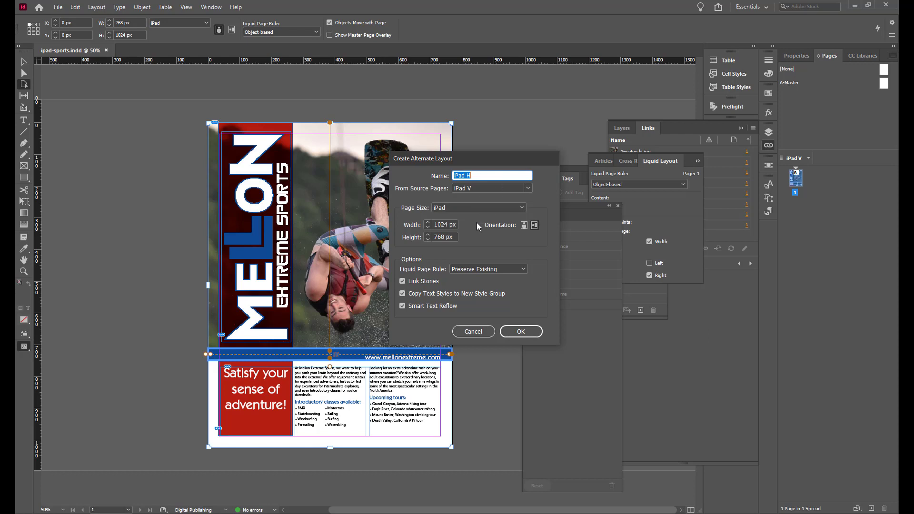
{"action": "mouse_move", "coordinate": [430, 284]}
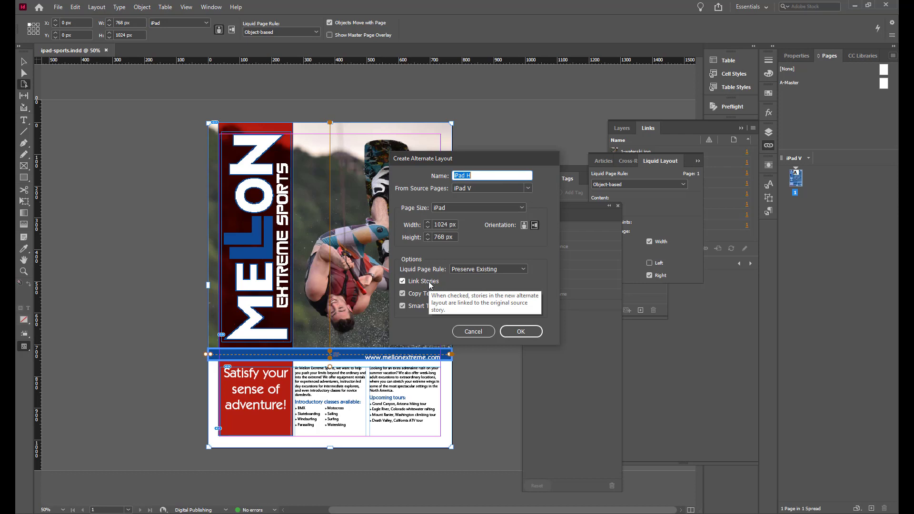
{"action": "left_click", "coordinate": [401, 306]}
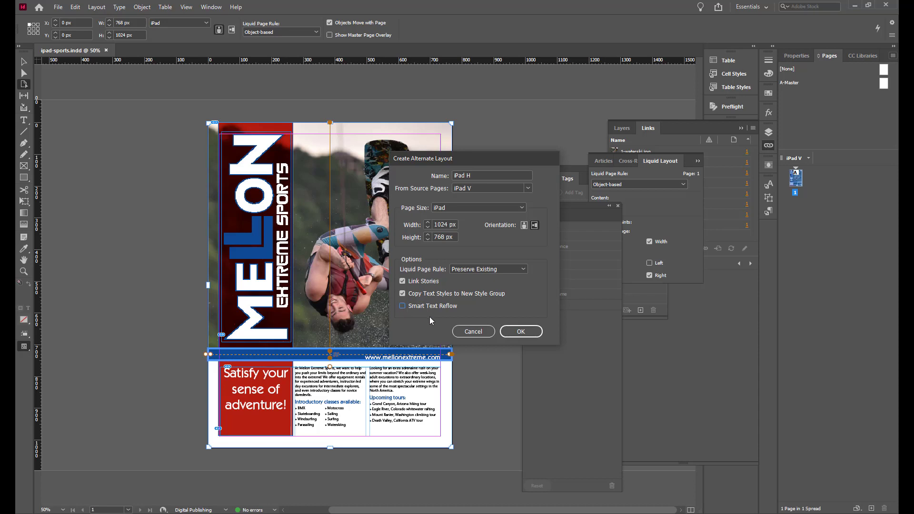
{"action": "left_click", "coordinate": [523, 332]}
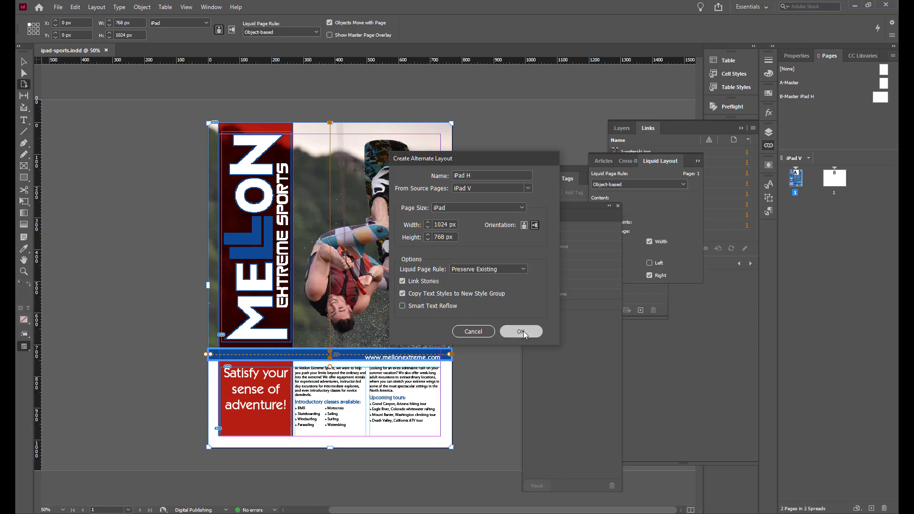
Step: On the iPad H page, position the main text frame at X 36 px and Y 36 px
{"action": "double_click", "coordinate": [835, 179]}
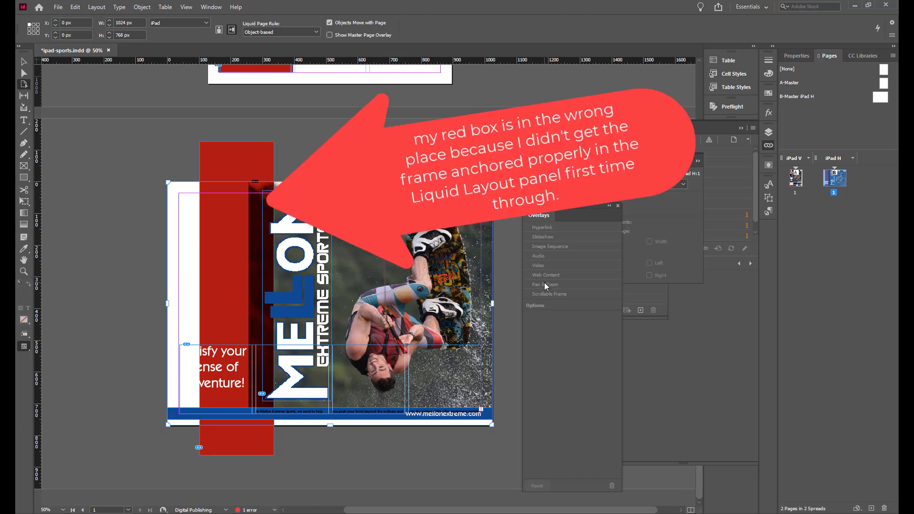
{"action": "left_click", "coordinate": [189, 351]}
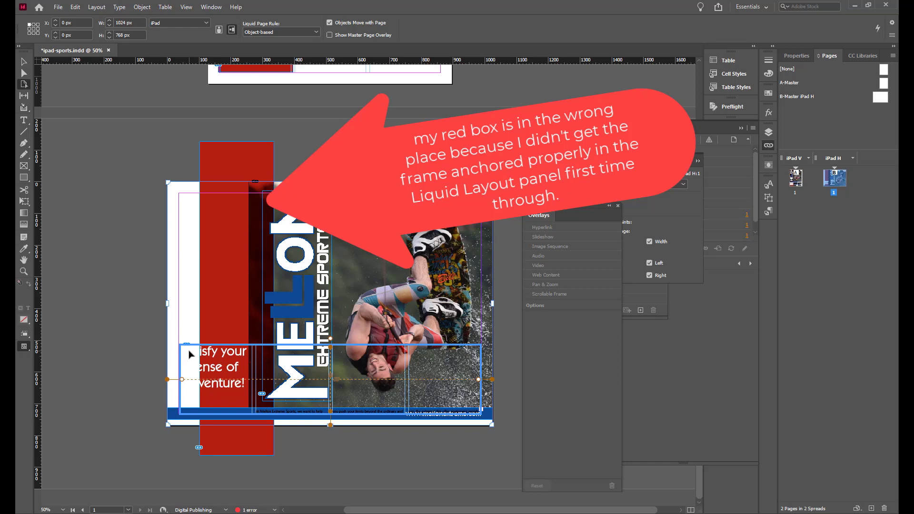
{"action": "key", "text": "v"}
{"action": "left_click", "coordinate": [189, 352]}
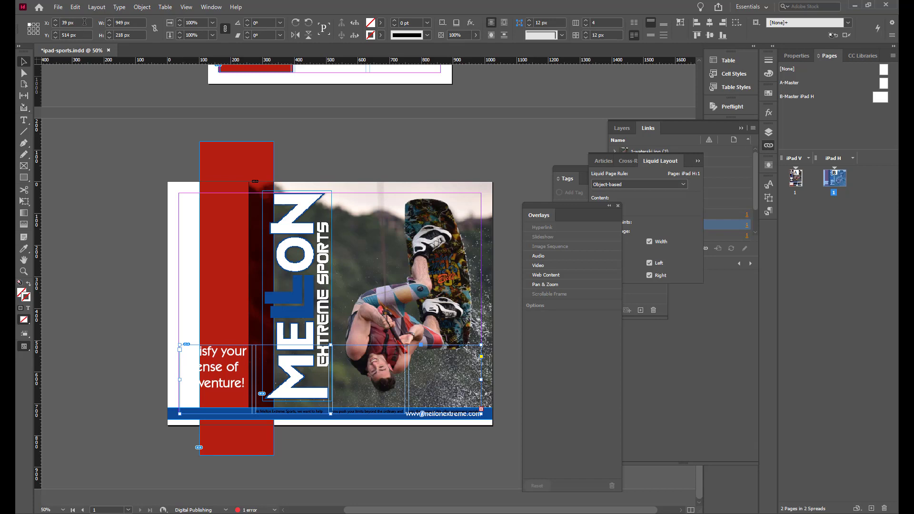
{"action": "left_click_drag", "start_coordinate": [83, 22], "coordinate": [55, 23]}
{"action": "type", "text": "36"}
{"action": "key", "text": "Tab"}
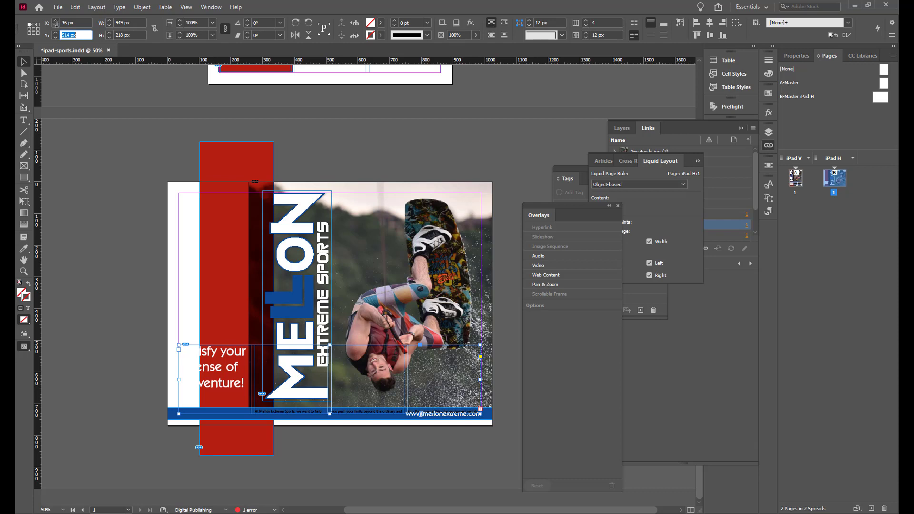
{"action": "type", "text": "36"}
{"action": "key", "text": "Tab"}
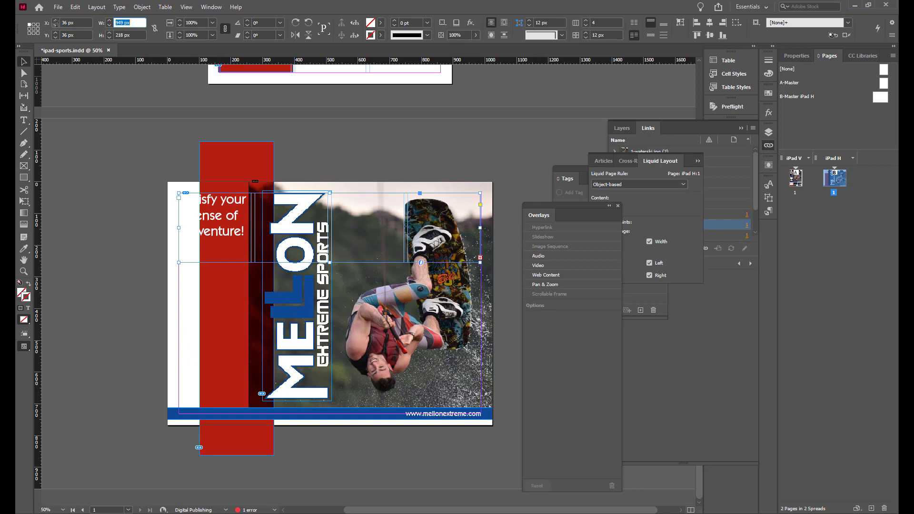
Step: Resize the main text frame to 210 px wide and 660 px high, and deselect it
{"action": "type", "text": "210"}
{"action": "key", "text": "Tab"}
{"action": "type", "text": "660"}
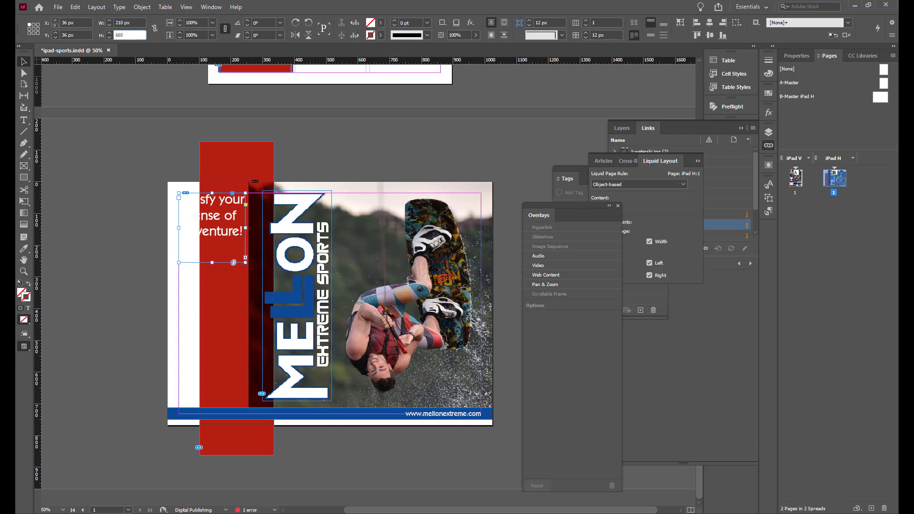
{"action": "key", "text": "Return"}
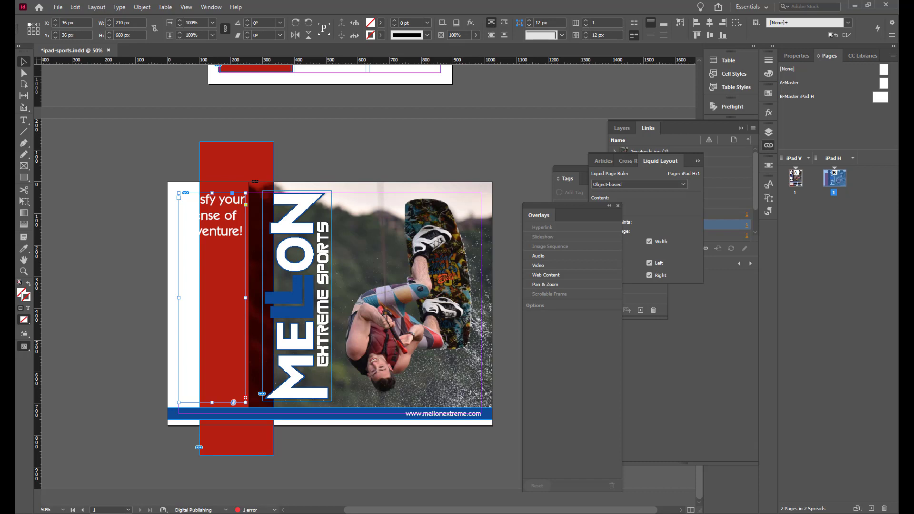
{"action": "left_click", "coordinate": [137, 228]}
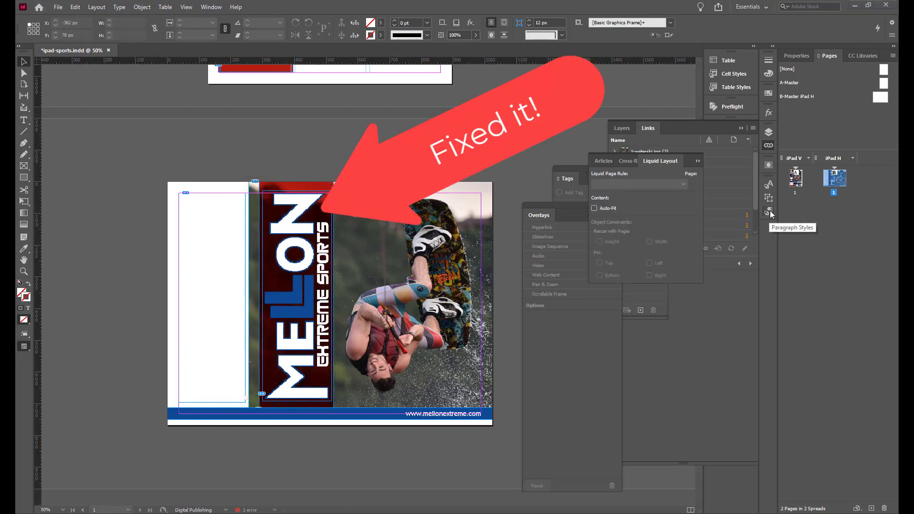
Step: Change the character color of the iPad H Heading paragraph style to the red swatch C=0 M=100 Y=100 K=20
{"action": "left_click", "coordinate": [769, 211]}
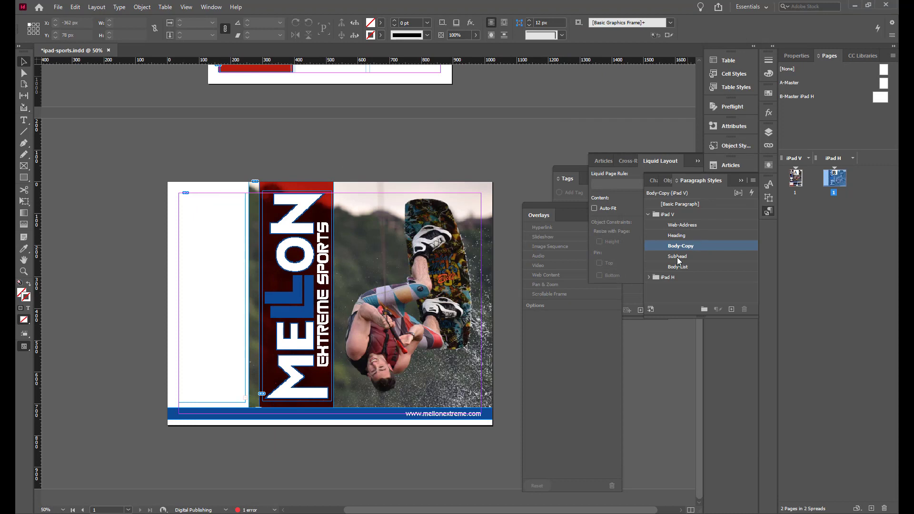
{"action": "left_click", "coordinate": [648, 277]}
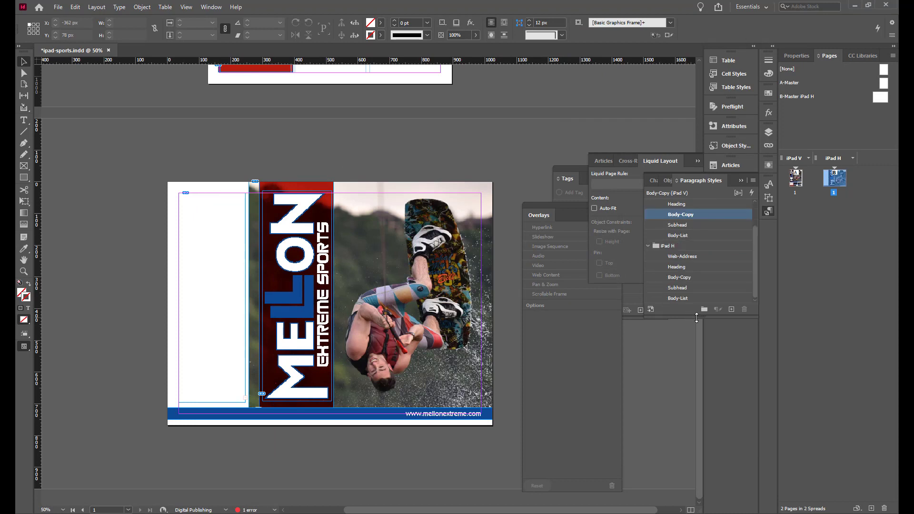
{"action": "left_click_drag", "start_coordinate": [698, 318], "coordinate": [701, 419]}
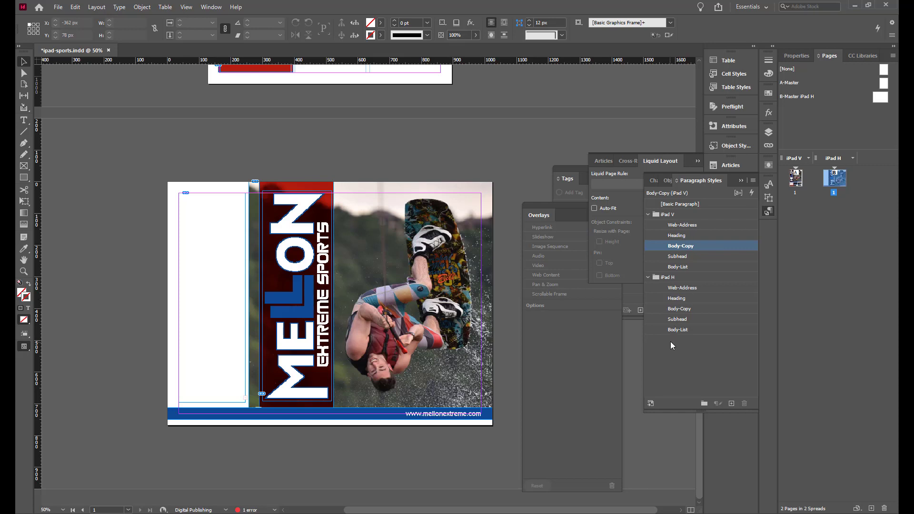
{"action": "left_click", "coordinate": [679, 298]}
{"action": "double_click", "coordinate": [679, 299]}
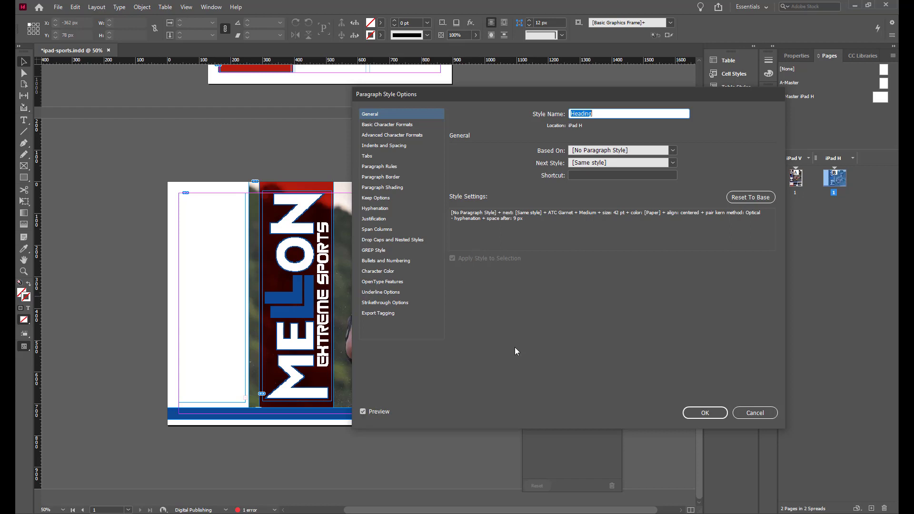
{"action": "left_click", "coordinate": [385, 272]}
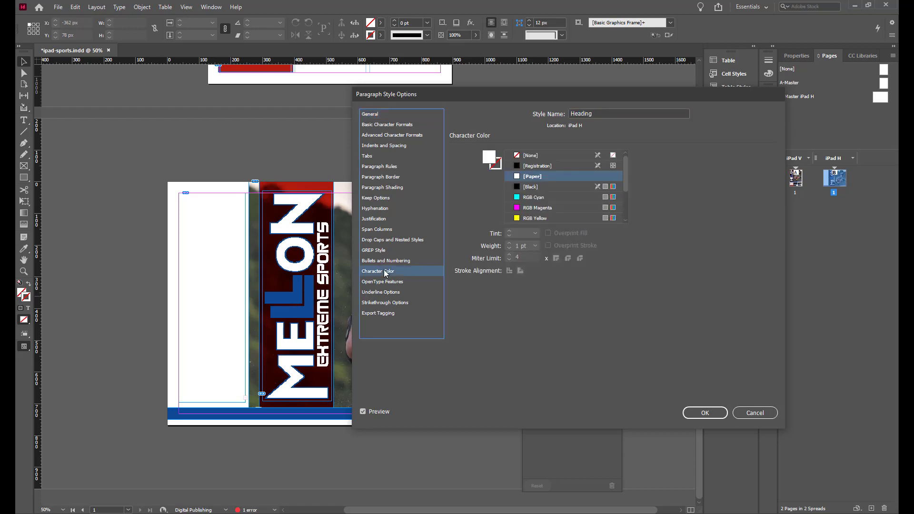
{"action": "left_click_drag", "start_coordinate": [624, 189], "coordinate": [625, 215]}
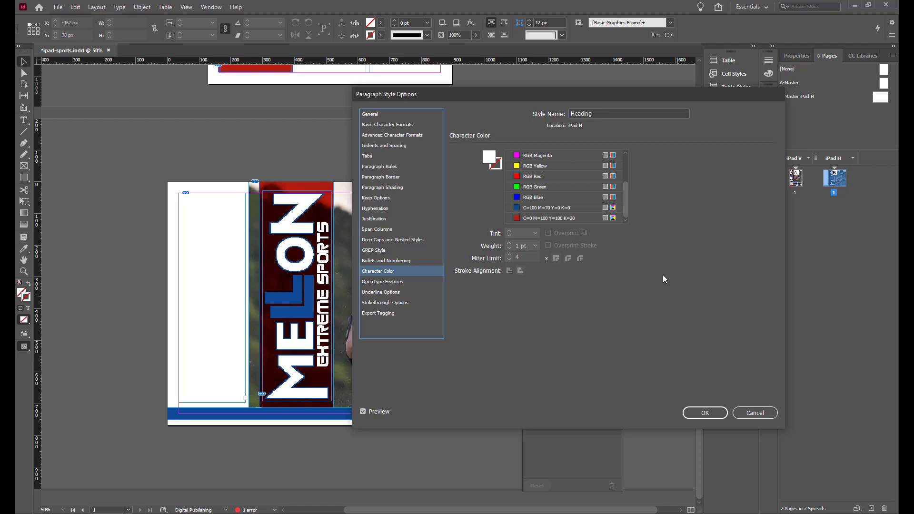
{"action": "left_click", "coordinate": [566, 219]}
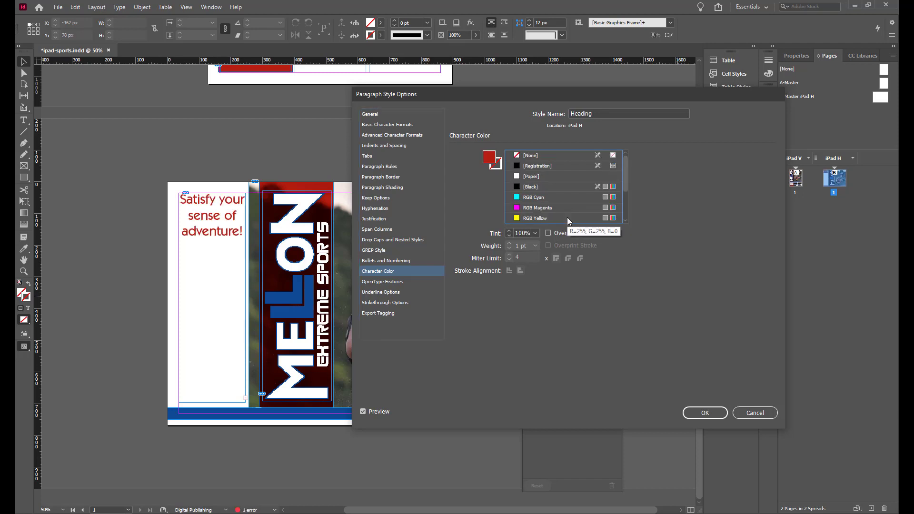
{"action": "left_click", "coordinate": [704, 412]}
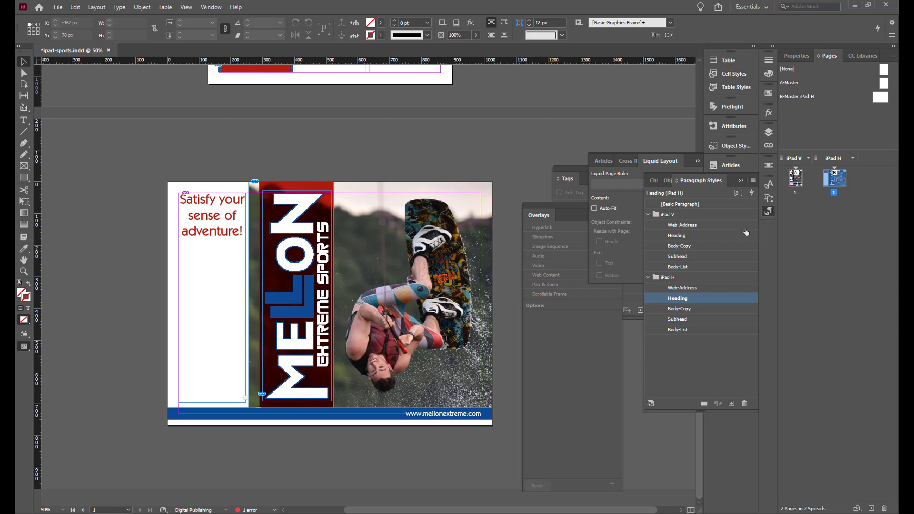
Step: Set the iPad H Body-Copy paragraph style's keep options to start paragraphs anywhere
{"action": "double_click", "coordinate": [696, 308]}
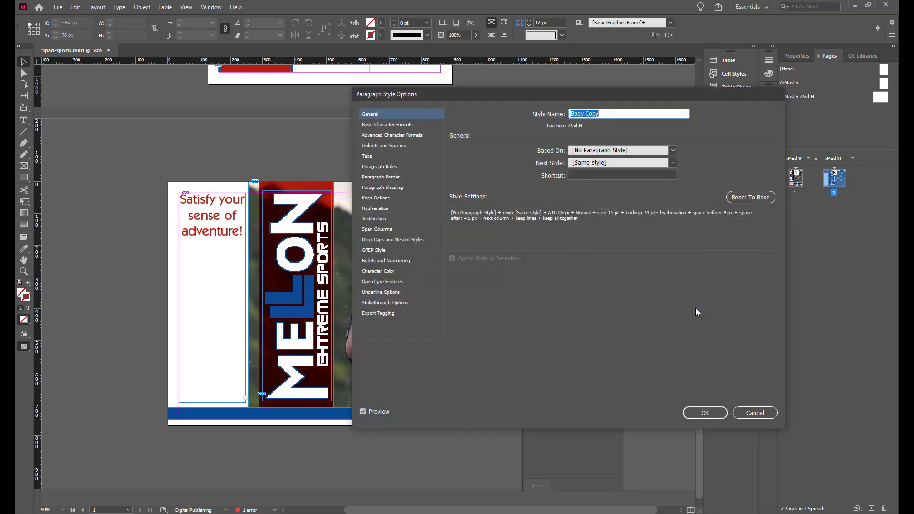
{"action": "left_click", "coordinate": [379, 200]}
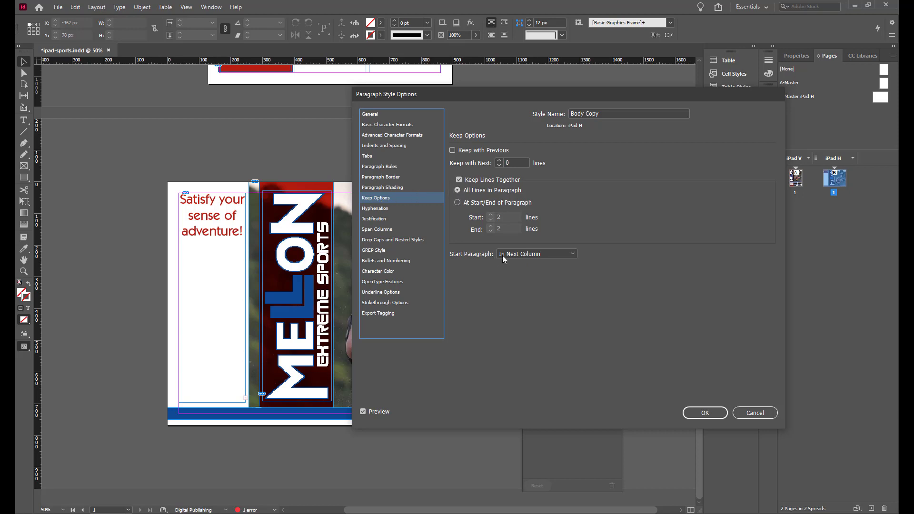
{"action": "left_click", "coordinate": [573, 255]}
{"action": "left_click", "coordinate": [563, 263]}
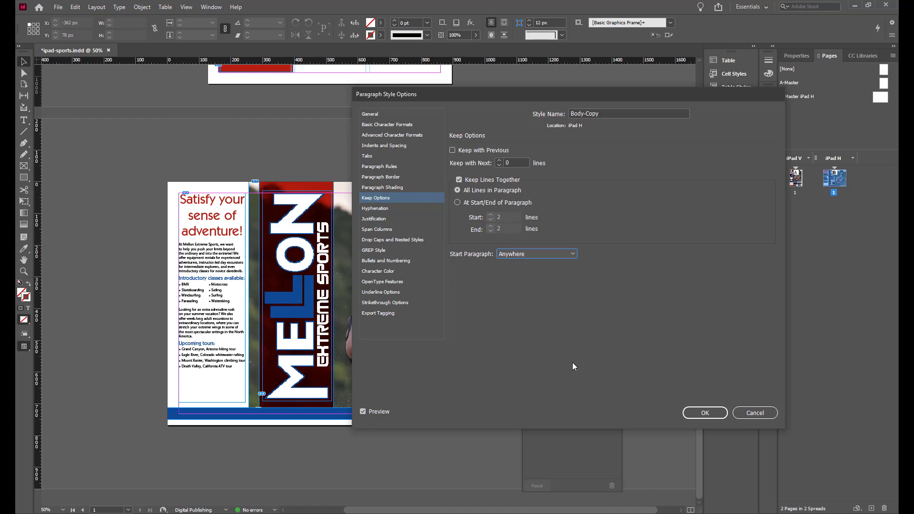
{"action": "left_click", "coordinate": [704, 413]}
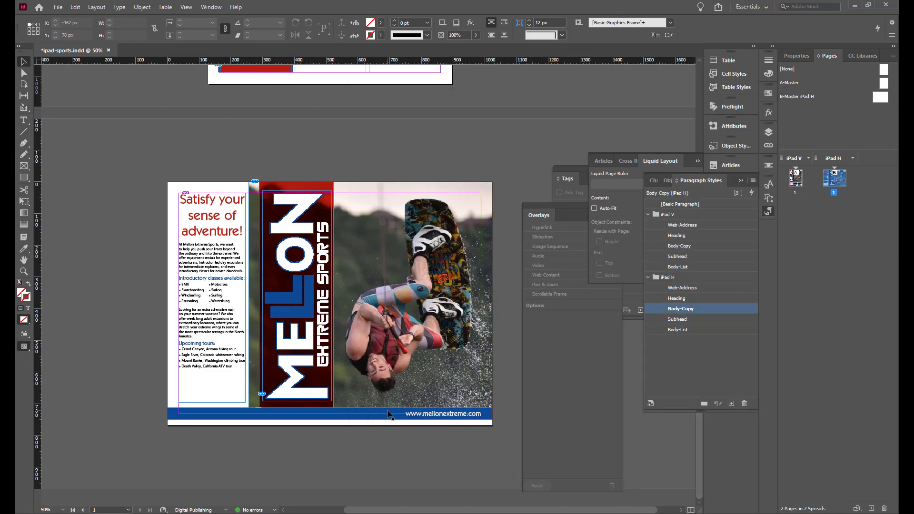
Step: Extend the blue web-address frame down to the page's bottom edge, making it 56 px high
{"action": "left_click", "coordinate": [389, 414]}
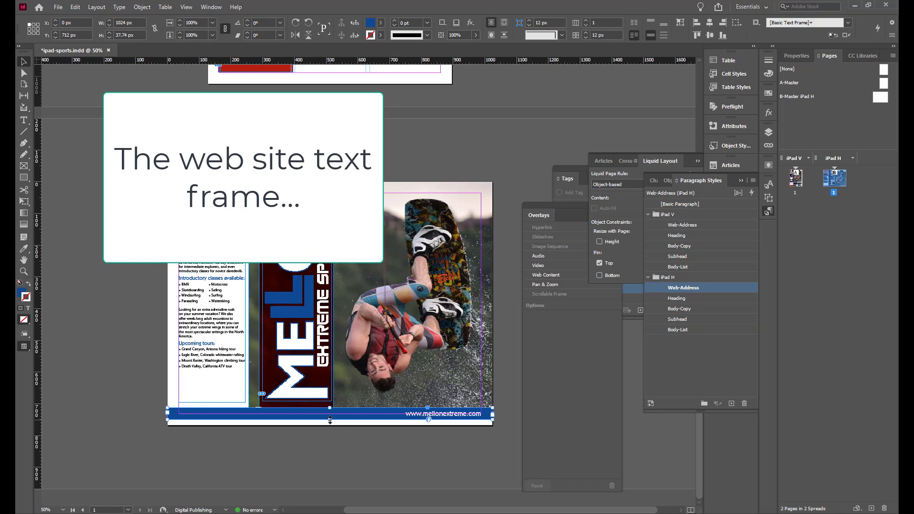
{"action": "left_click_drag", "start_coordinate": [329, 420], "coordinate": [329, 425]}
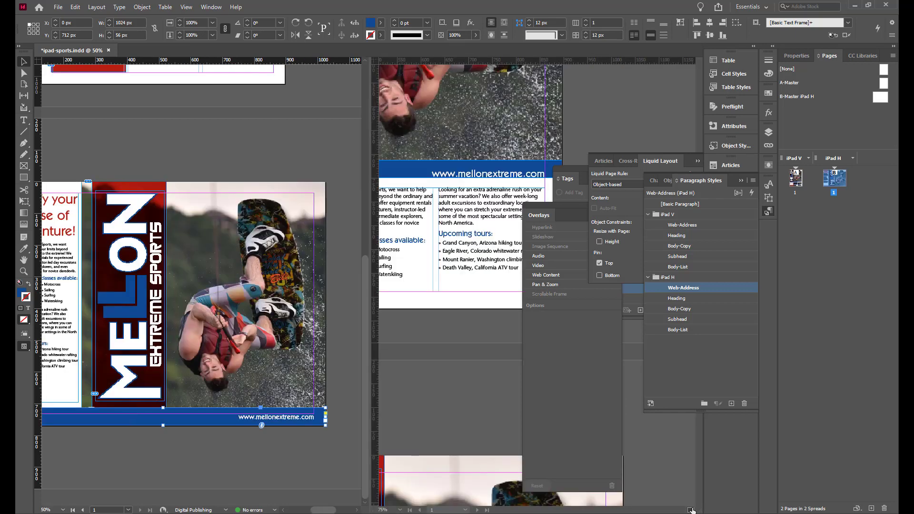
Step: Split the document window into two side-by-side views and clear the Liquid Layout, Overlays and Tags panels off the pages
{"action": "left_click", "coordinate": [690, 510]}
{"action": "left_click", "coordinate": [697, 161]}
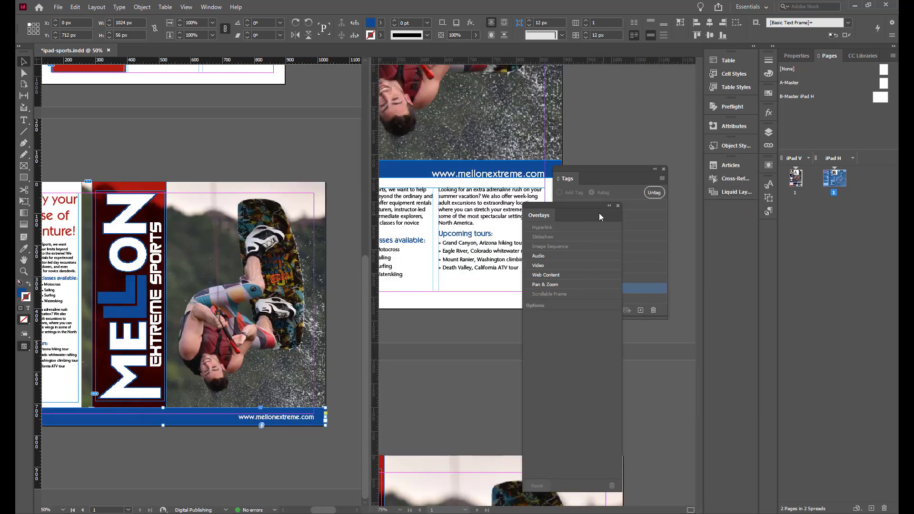
{"action": "left_click_drag", "start_coordinate": [593, 204], "coordinate": [730, 225]}
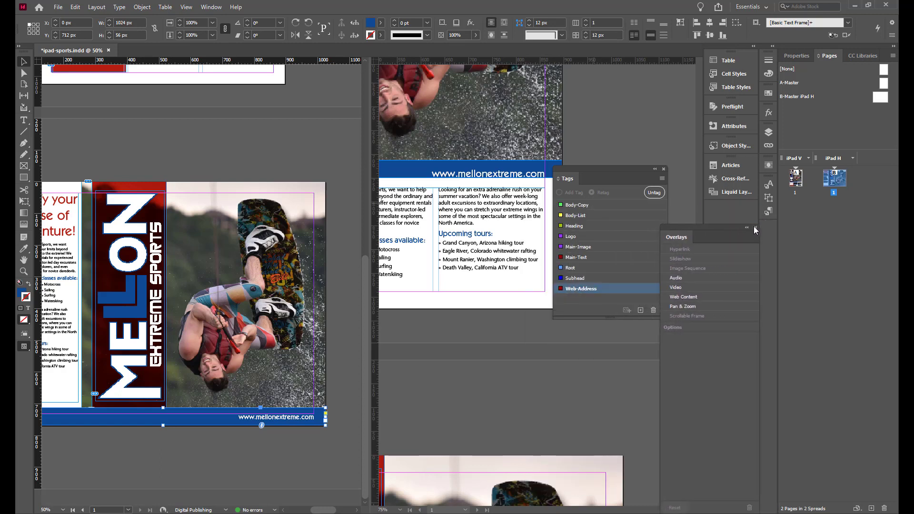
{"action": "left_click", "coordinate": [632, 171]}
{"action": "left_click_drag", "start_coordinate": [632, 170], "coordinate": [835, 292]}
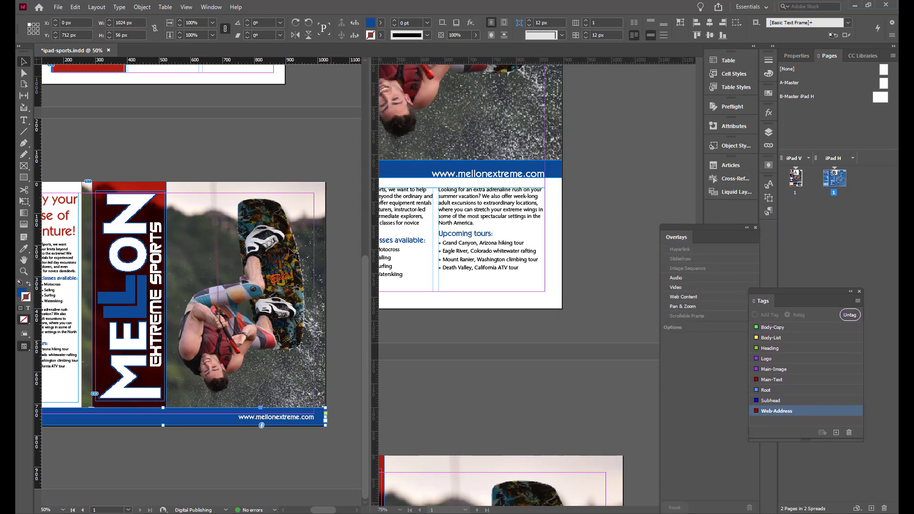
Step: Fit the whole iPad H page in the first of the two split views
{"action": "left_click", "coordinate": [245, 232]}
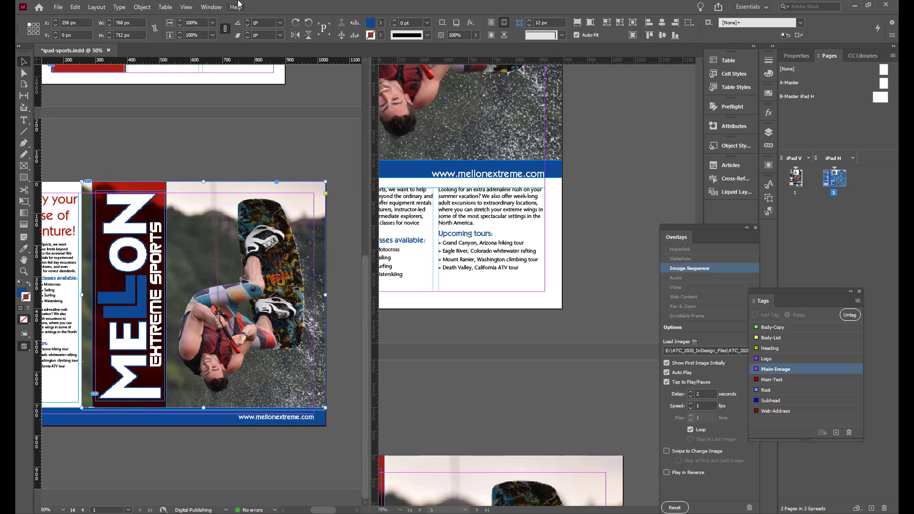
{"action": "left_click", "coordinate": [194, 8]}
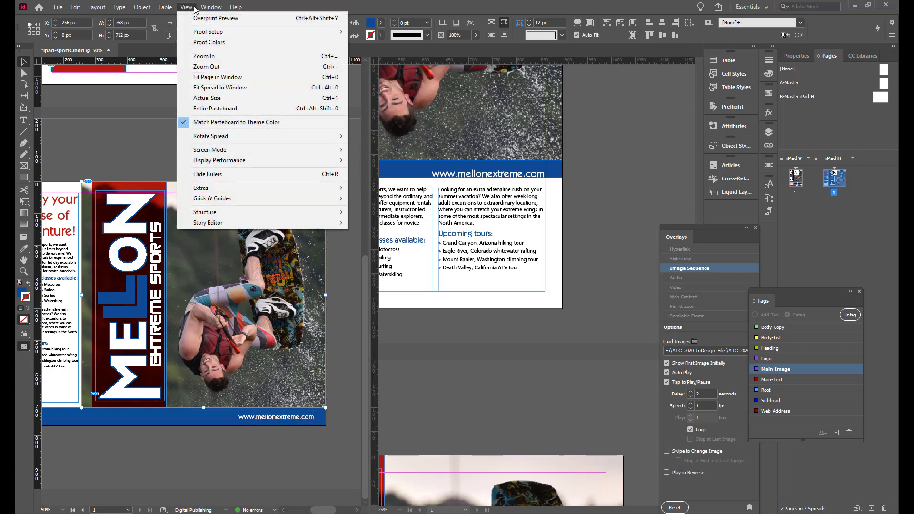
{"action": "left_click", "coordinate": [215, 77]}
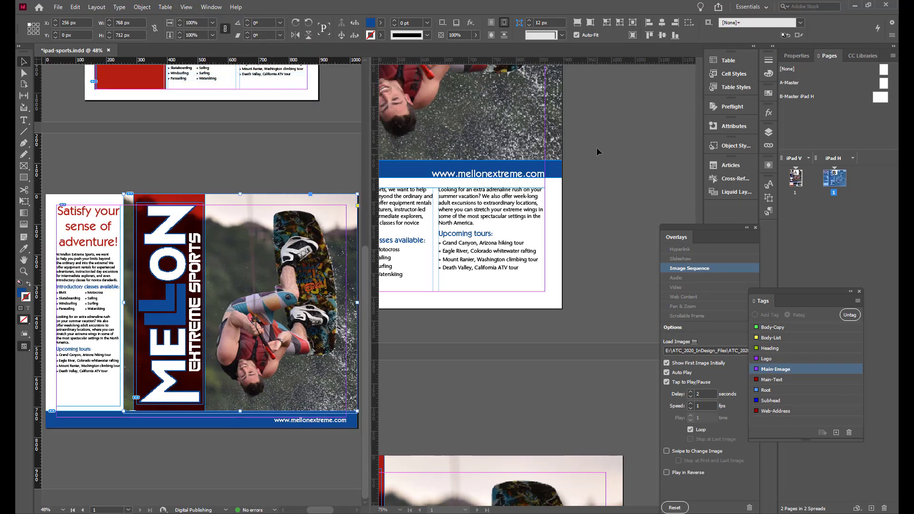
Step: Fit the whole iPad V page in the second view, clear of the Overlays panel, to compare both layouts, and return to a single view
{"action": "left_click", "coordinate": [597, 152]}
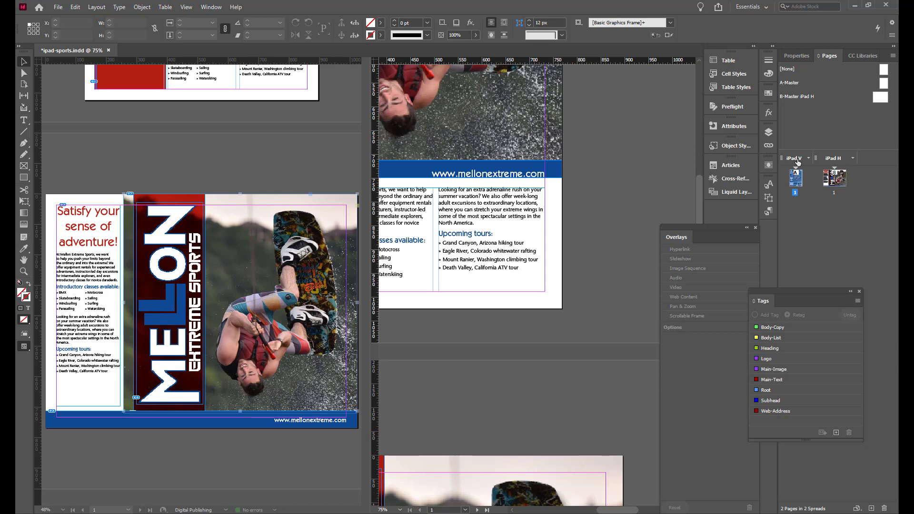
{"action": "double_click", "coordinate": [795, 187]}
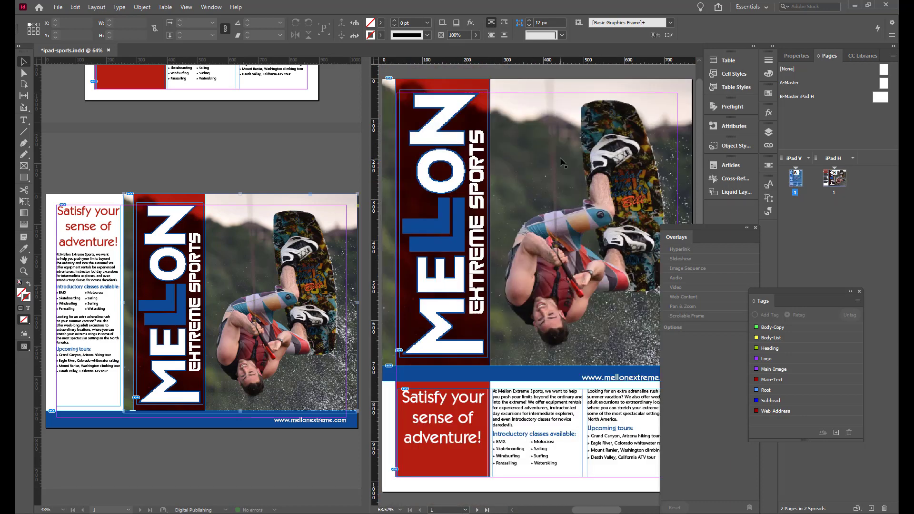
{"action": "left_click_drag", "start_coordinate": [721, 226], "coordinate": [836, 228]}
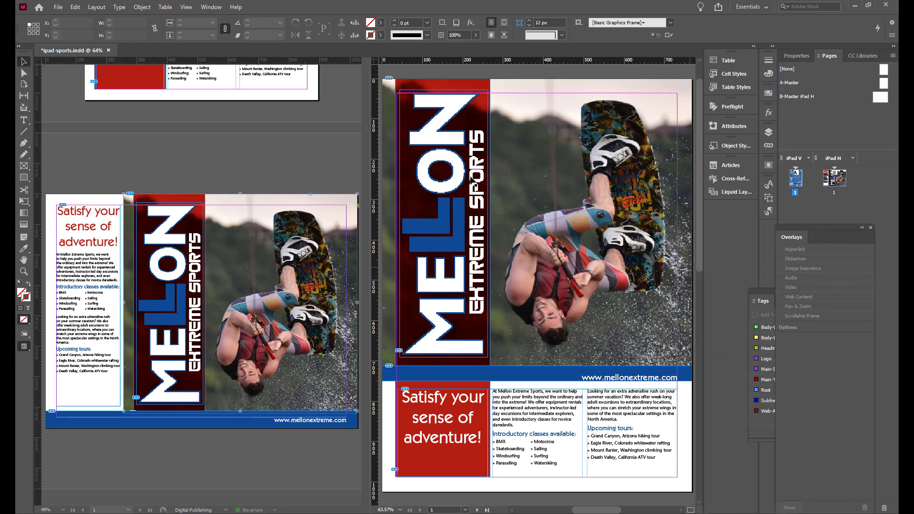
{"action": "left_click", "coordinate": [186, 7]}
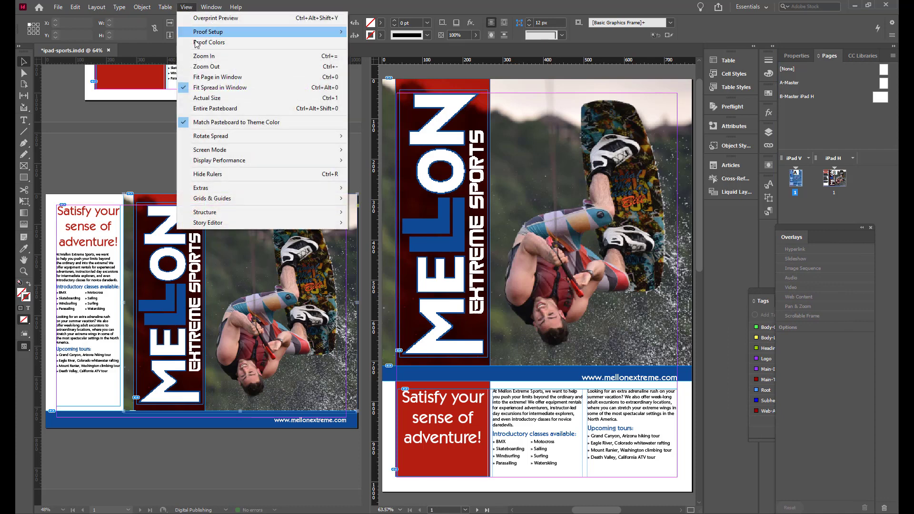
{"action": "left_click", "coordinate": [218, 77]}
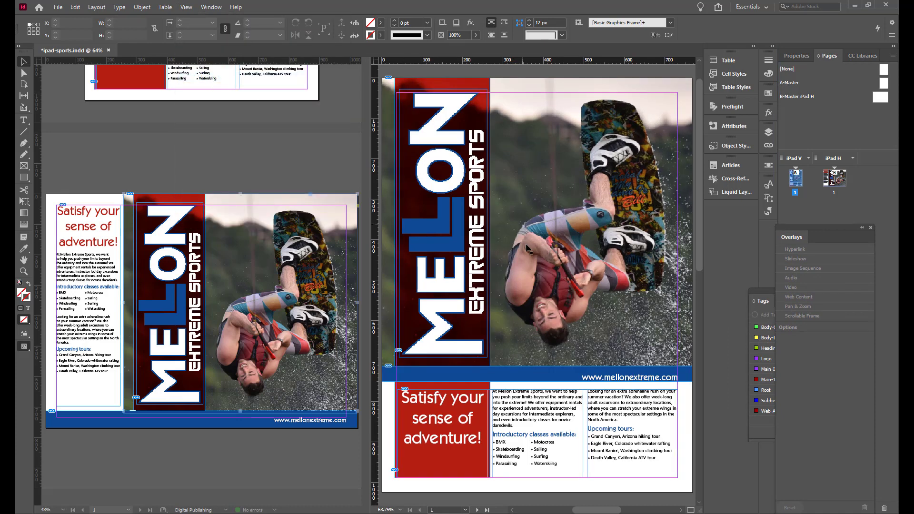
{"action": "left_click", "coordinate": [691, 510]}
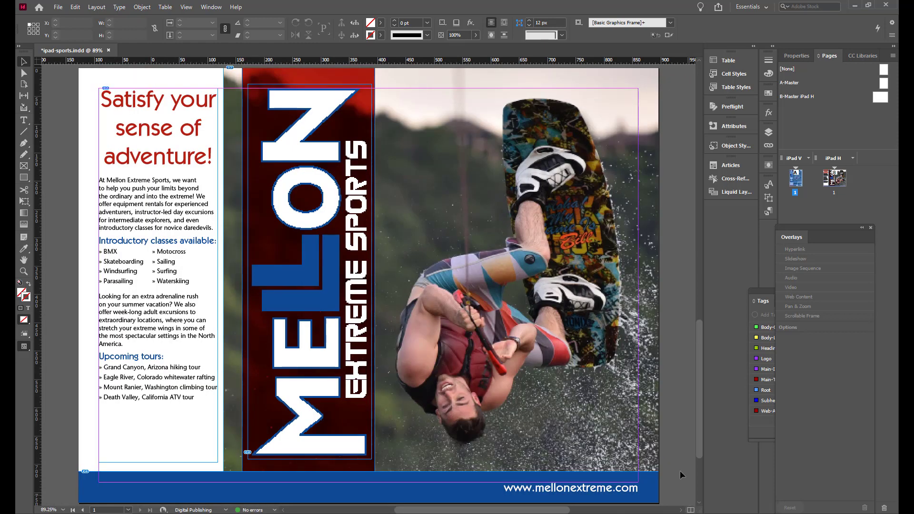
Step: Save the ipad-sports.indd flyer and close the document
{"action": "left_click", "coordinate": [57, 7]}
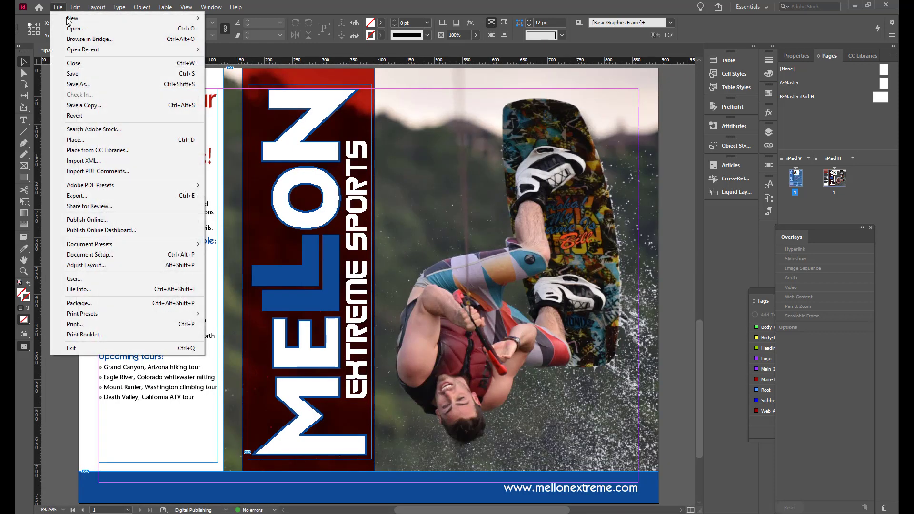
{"action": "left_click", "coordinate": [80, 76]}
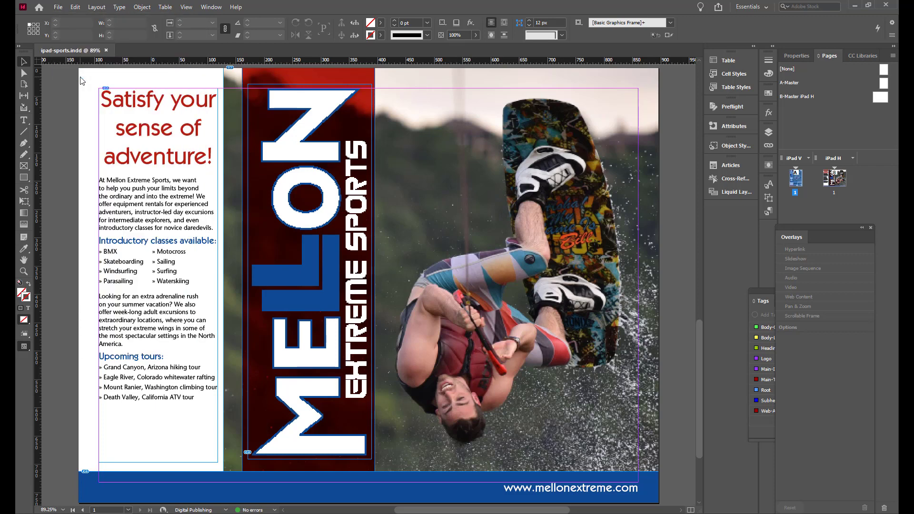
{"action": "left_click", "coordinate": [106, 50]}
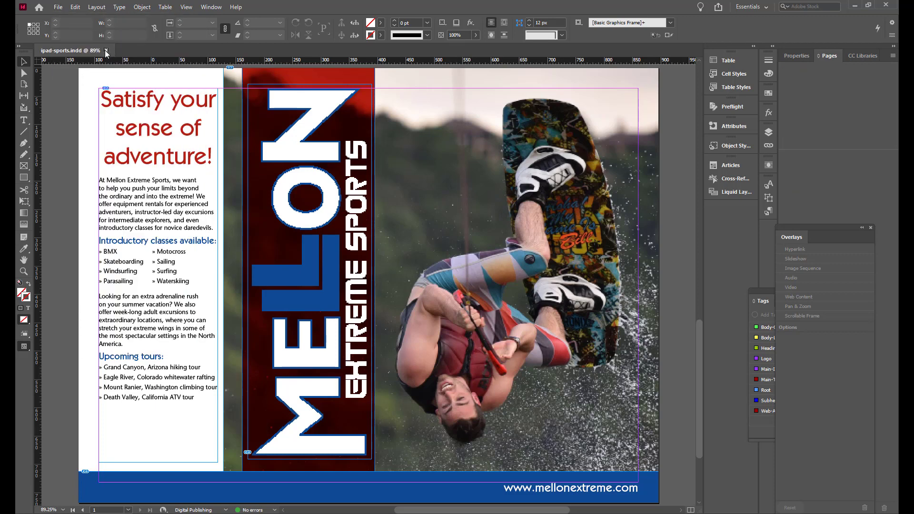